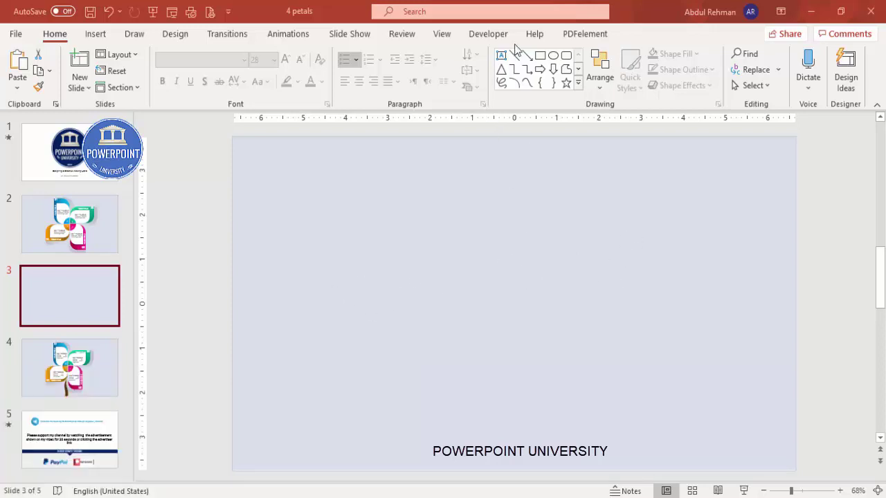
Turn on the slide guides and draw a tall diagonal-corners-rounded rectangle left of centre
click(440, 35)
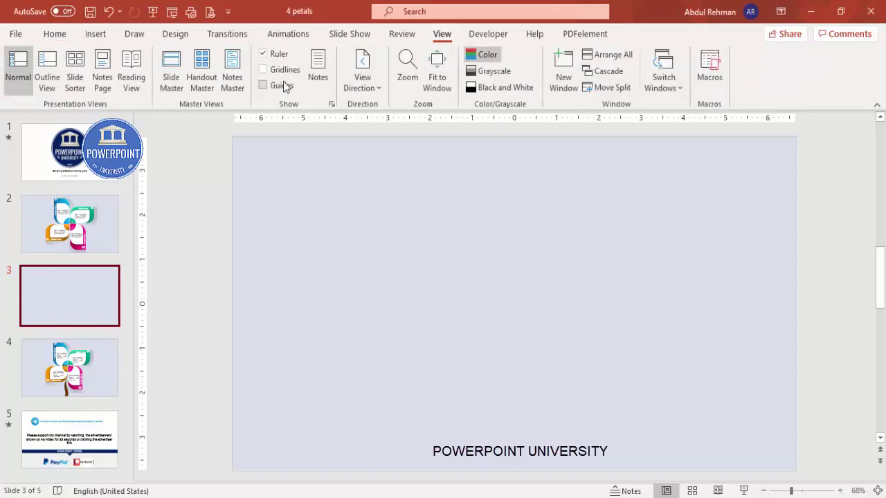
click(95, 34)
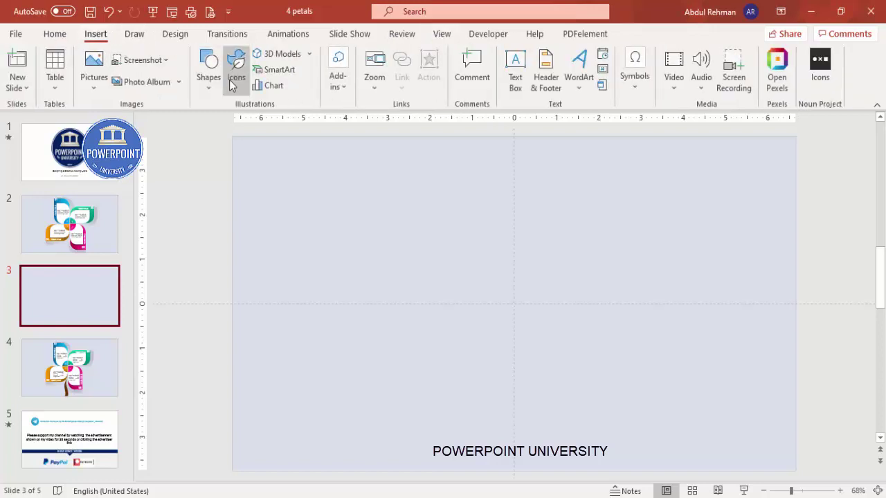
click(210, 82)
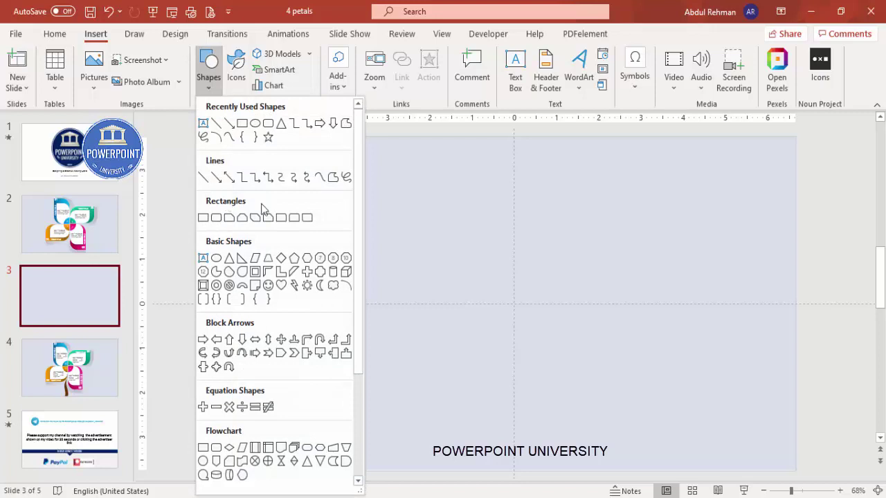
click(306, 218)
drag(396, 193, 488, 339)
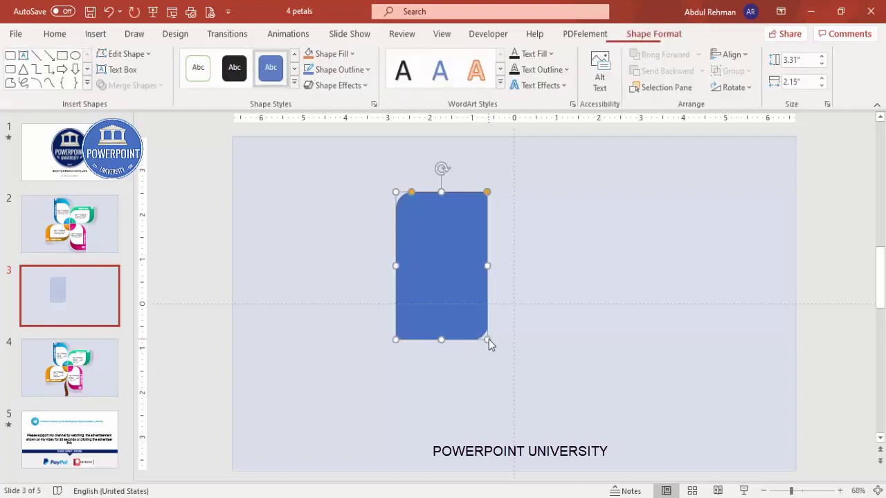
Remove the rectangle's outline, enlarge its rounded corners, and flip it vertically
click(345, 72)
click(354, 258)
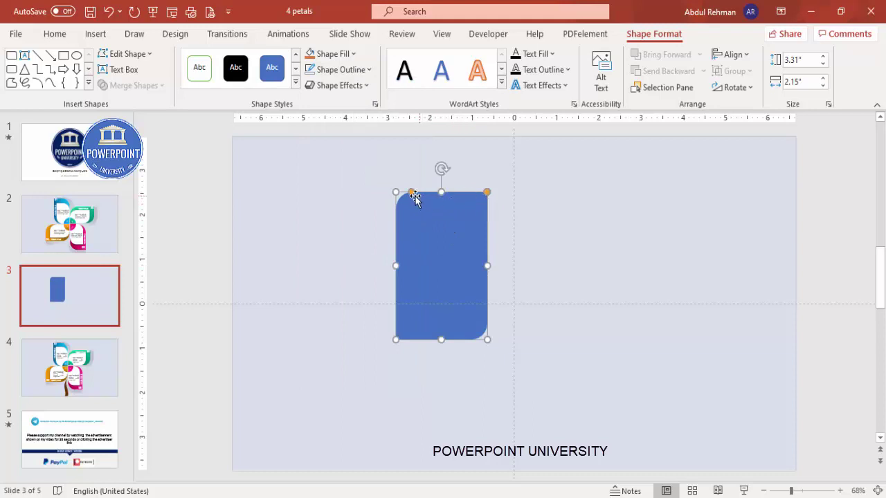
drag(412, 194, 433, 204)
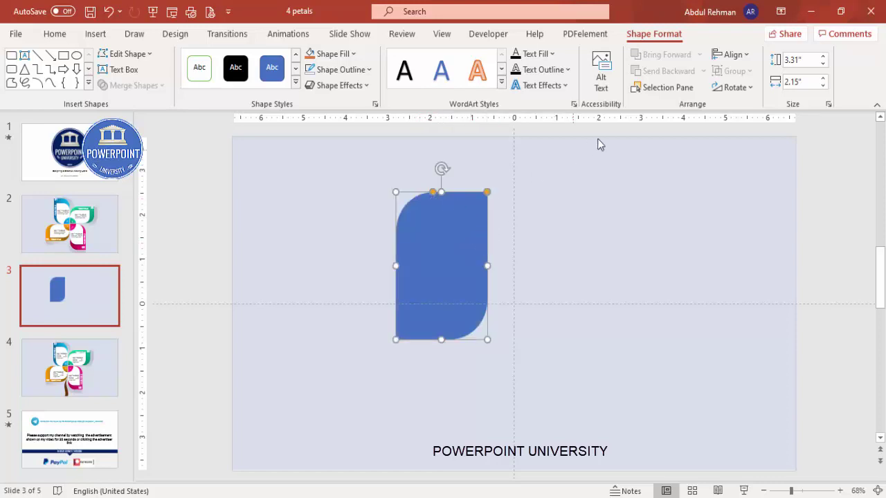
click(737, 87)
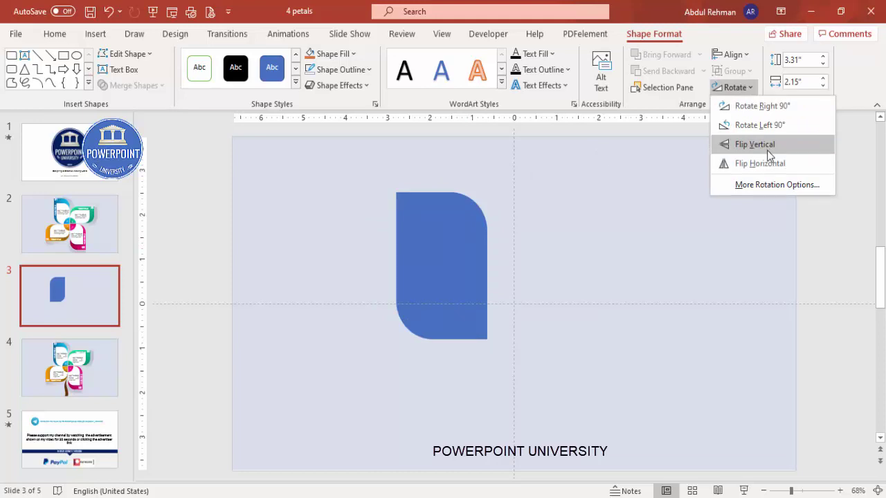
click(766, 150)
Nudge the petal until its bottom-right corner sits exactly where the guides cross
drag(467, 267, 488, 227)
key(ctrl+Up)
key(ctrl+Up)
key(ctrl+Up)
key(ctrl+Up)
key(ctrl+Up)
key(ctrl+Right)
key(ctrl+Right)
key(ctrl+Right)
key(ctrl+Down)
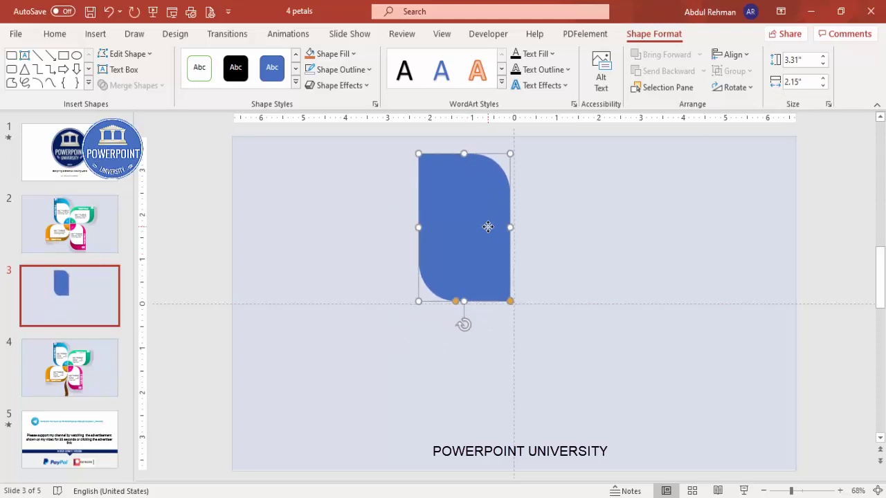
click(635, 354)
click(804, 491)
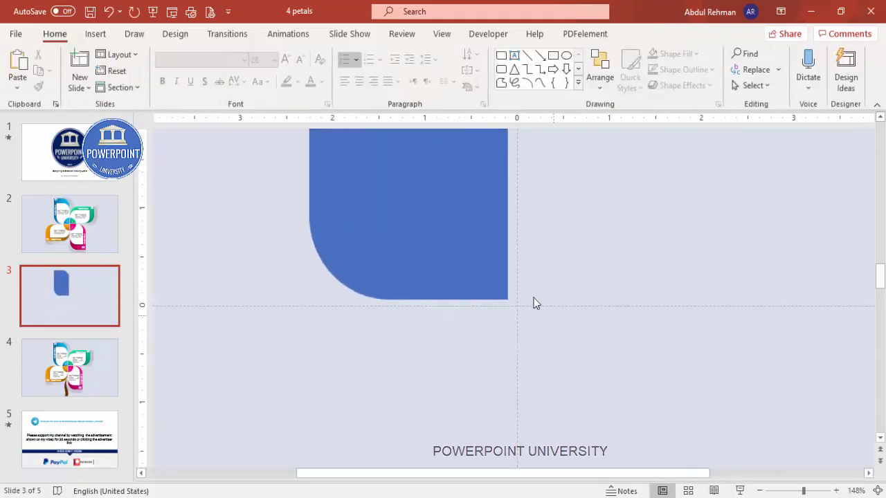
click(494, 283)
key(ctrl+Right)
key(ctrl+Right)
key(ctrl+Right)
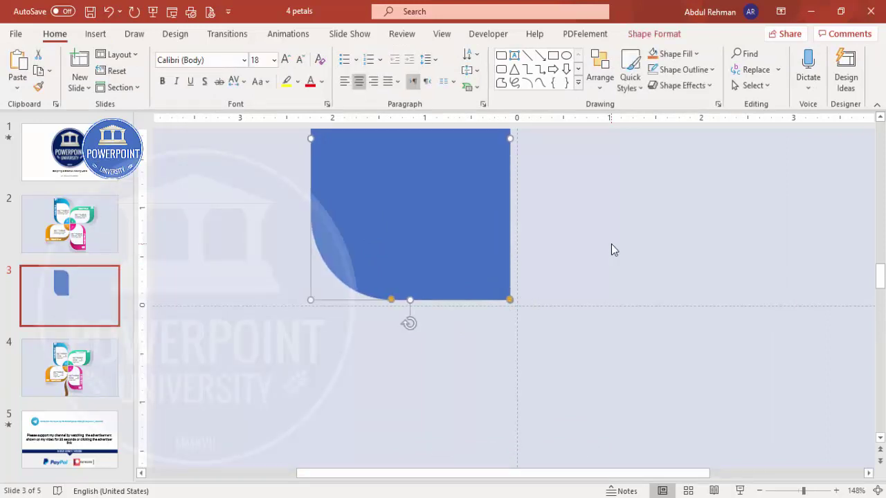
click(544, 286)
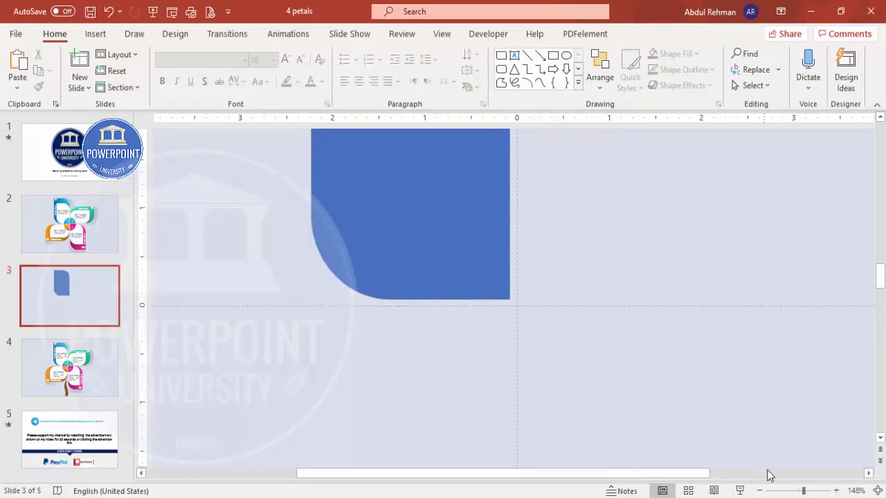
Copy the petal, rotate it 90° clockwise, and fit it into the upper-right quadrant
click(876, 491)
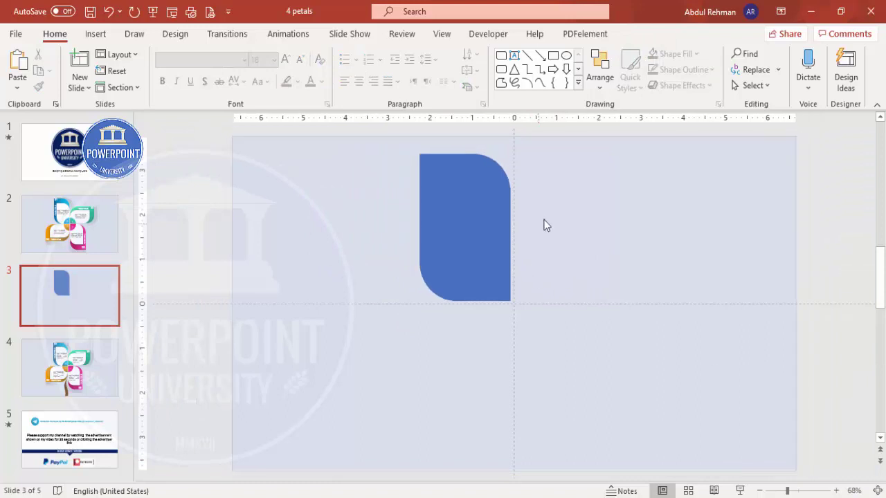
click(448, 203)
drag(448, 203, 561, 224)
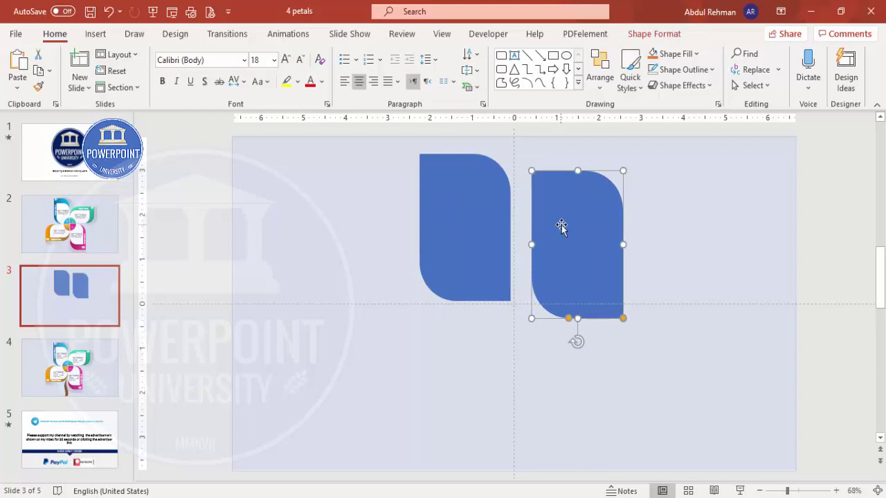
click(653, 34)
click(725, 88)
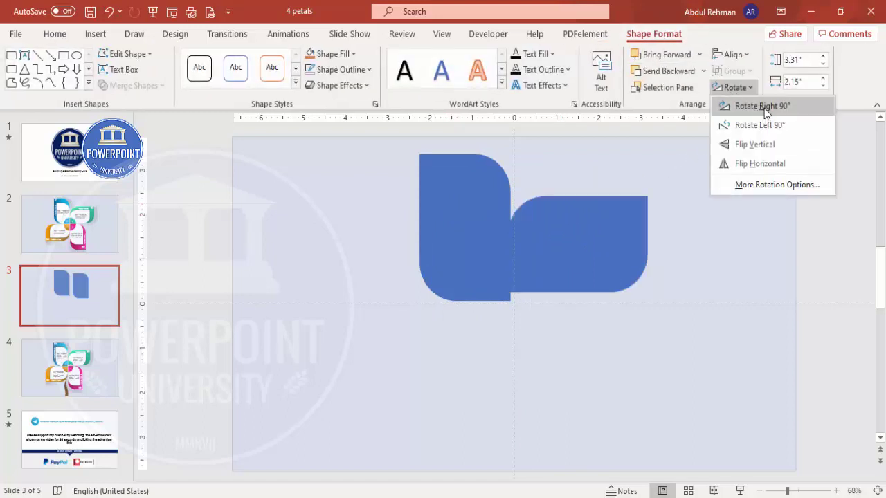
click(762, 106)
mouse_move(625, 227)
mouse_down()
mouse_move(625, 243)
mouse_move(615, 242)
mouse_up()
key(Right)
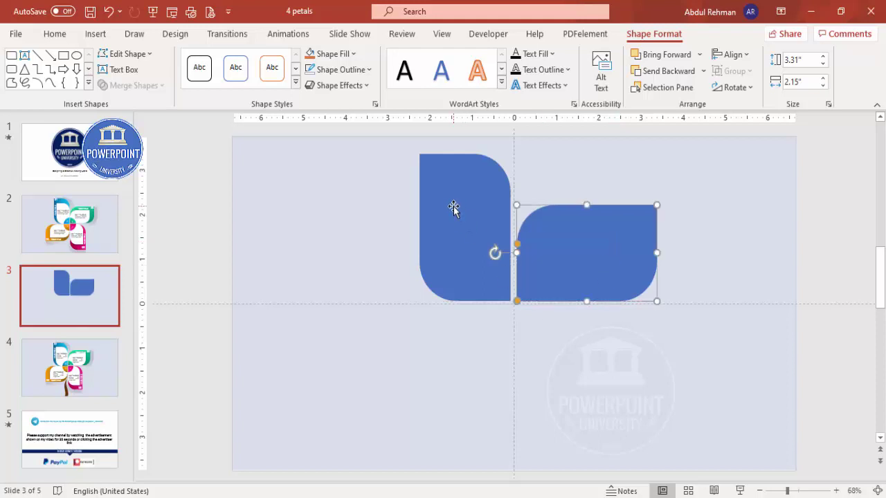
Copy the petals into the lower-right and lower-left quadrants to complete the pinwheel
click(453, 207)
drag(453, 206, 550, 361)
click(578, 254)
drag(618, 253, 461, 348)
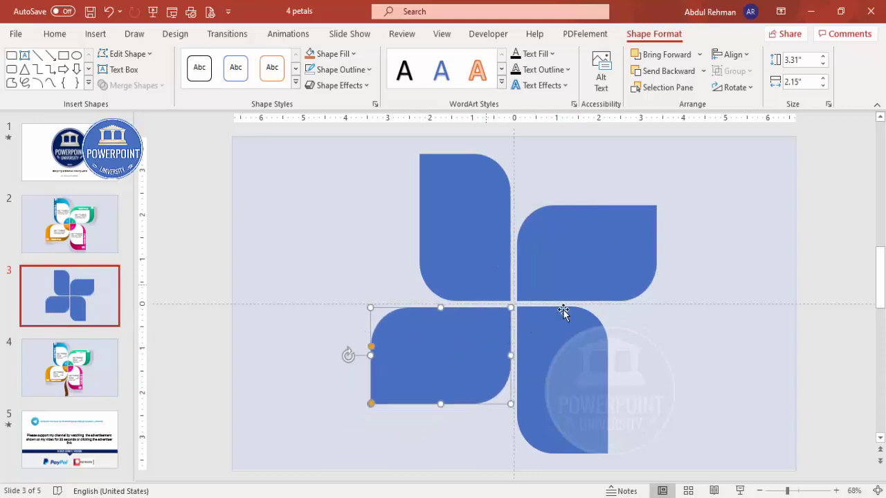
click(639, 344)
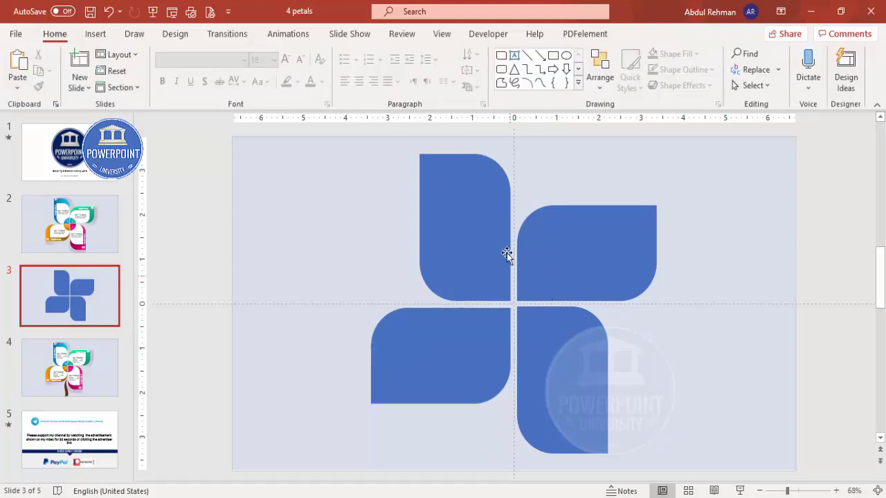
Give the top-left petal a gradient fill and remove the extra middle gradient stops
click(463, 246)
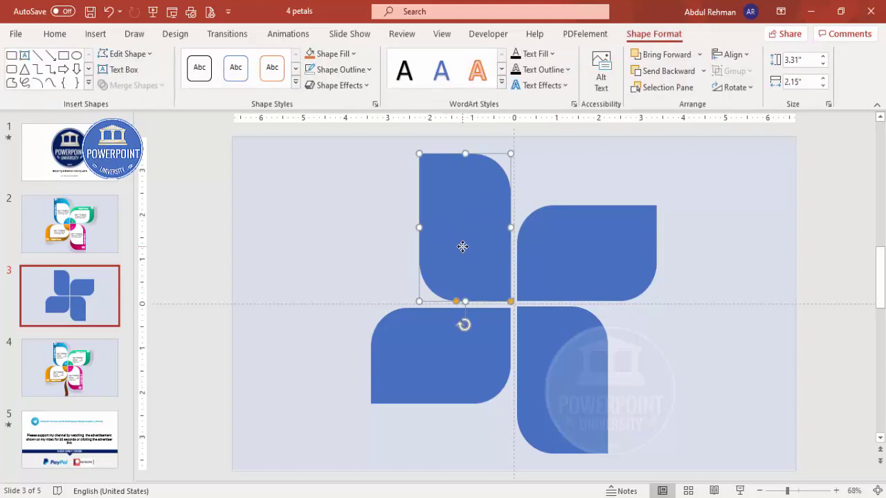
right_click(462, 246)
click(510, 461)
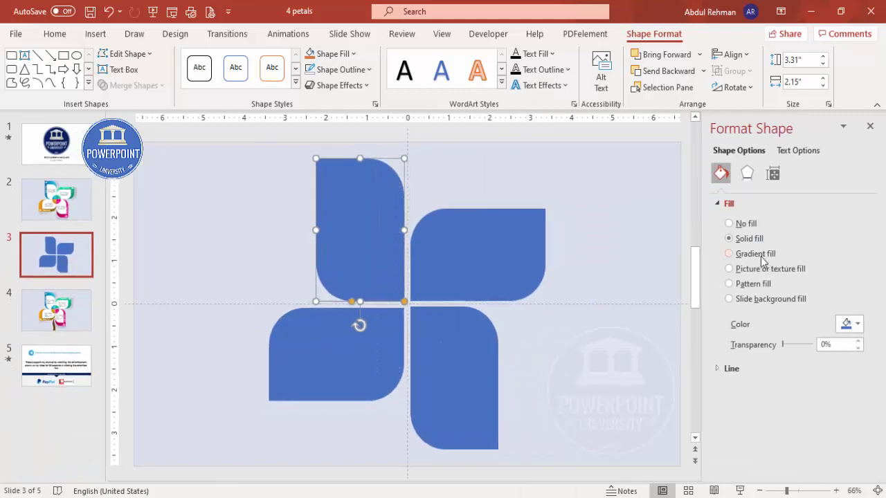
click(760, 255)
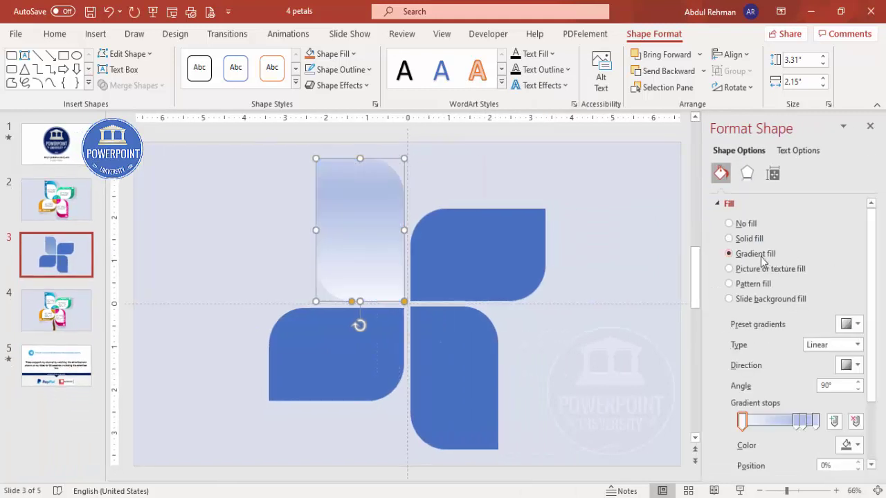
click(803, 421)
click(856, 421)
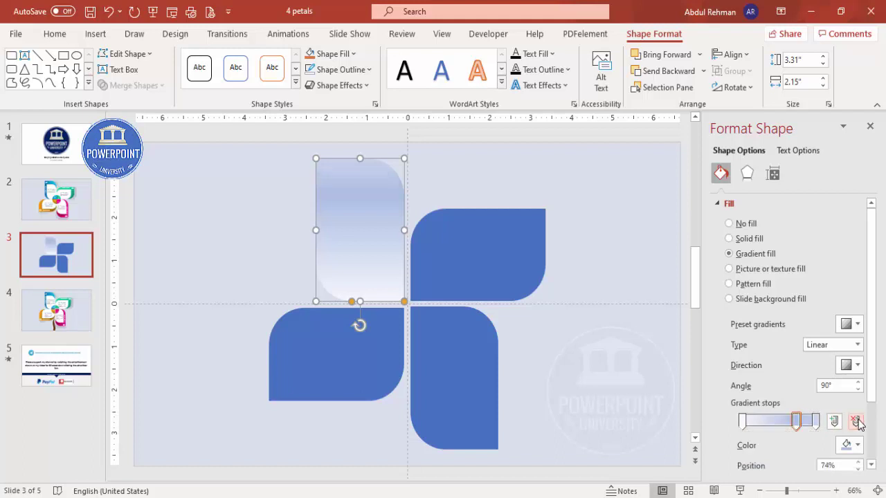
click(856, 422)
Set the gradient's starting stop to dark purple
click(742, 421)
click(850, 444)
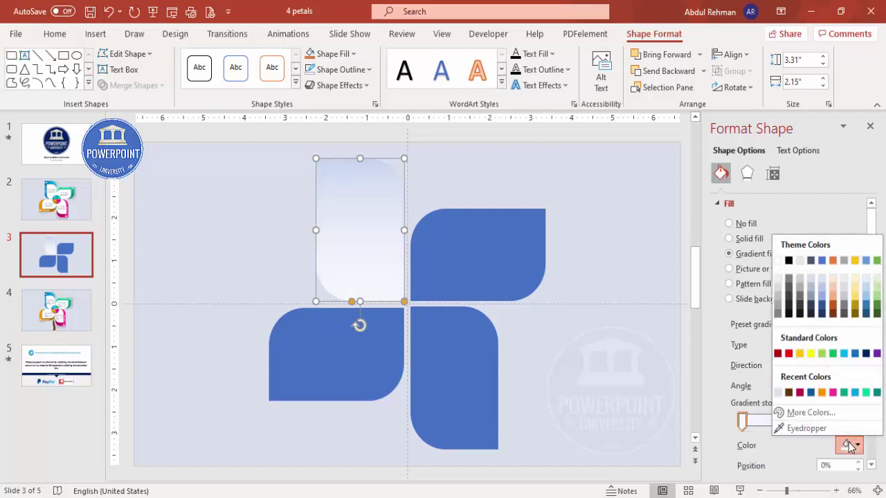
click(787, 411)
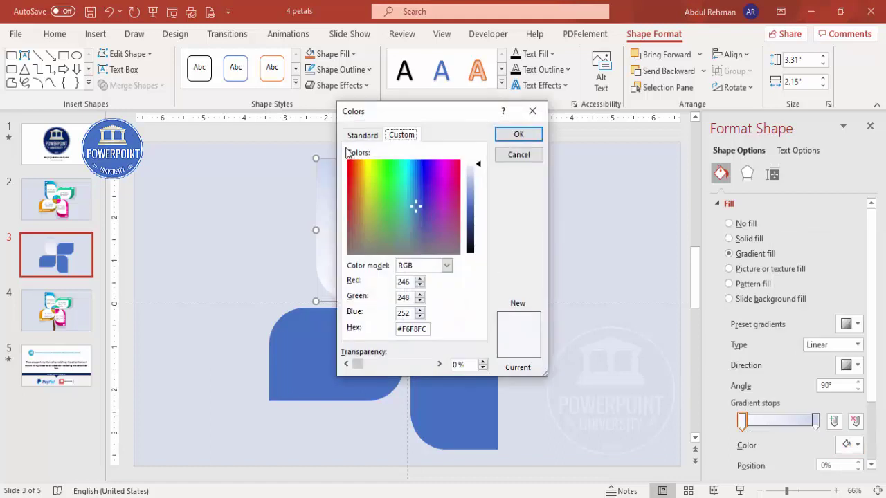
click(361, 135)
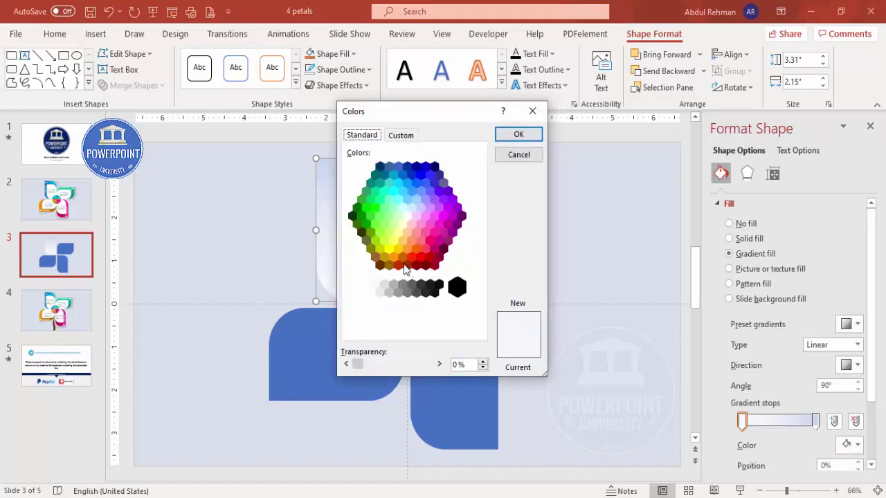
click(462, 216)
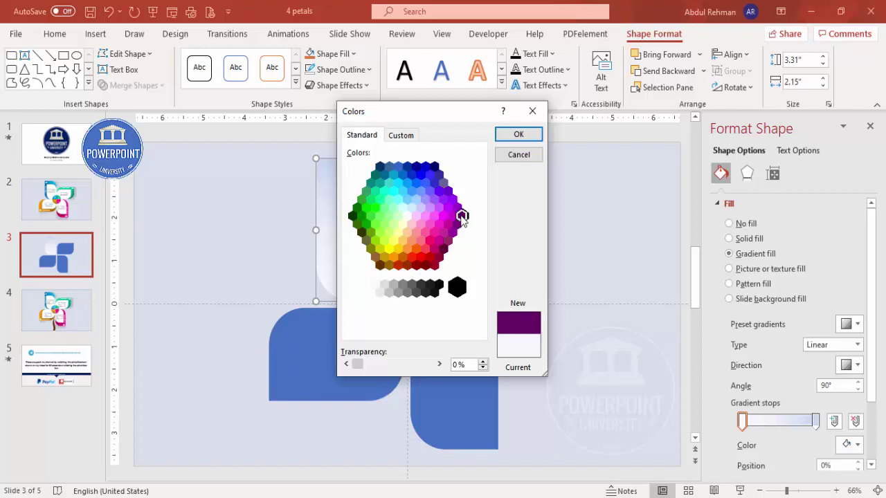
click(512, 136)
Set the gradient's ending stop to magenta
click(815, 421)
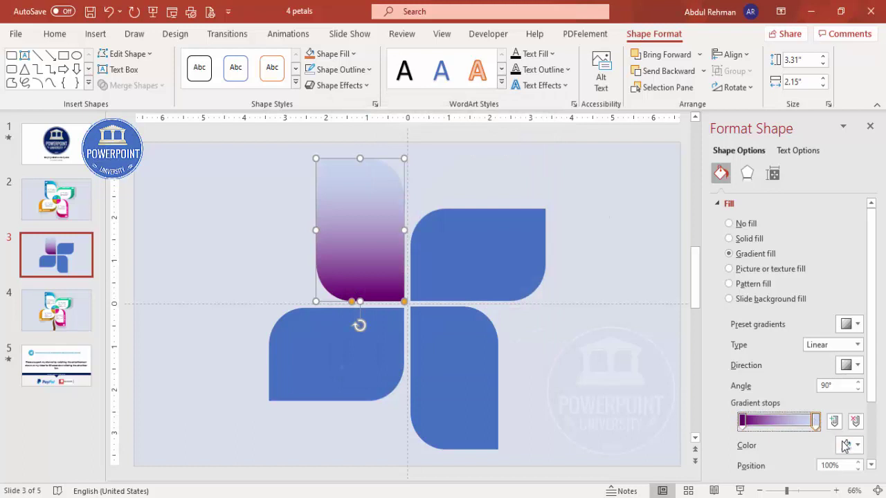
click(850, 444)
click(808, 413)
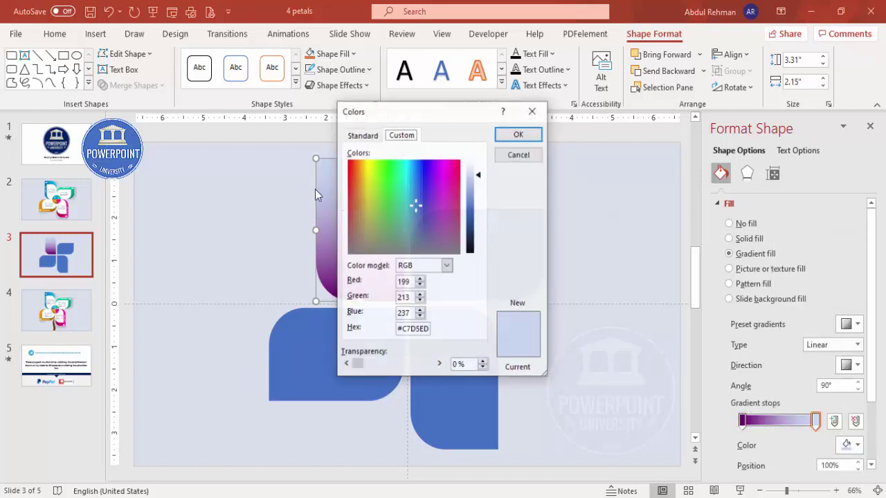
click(361, 135)
click(444, 229)
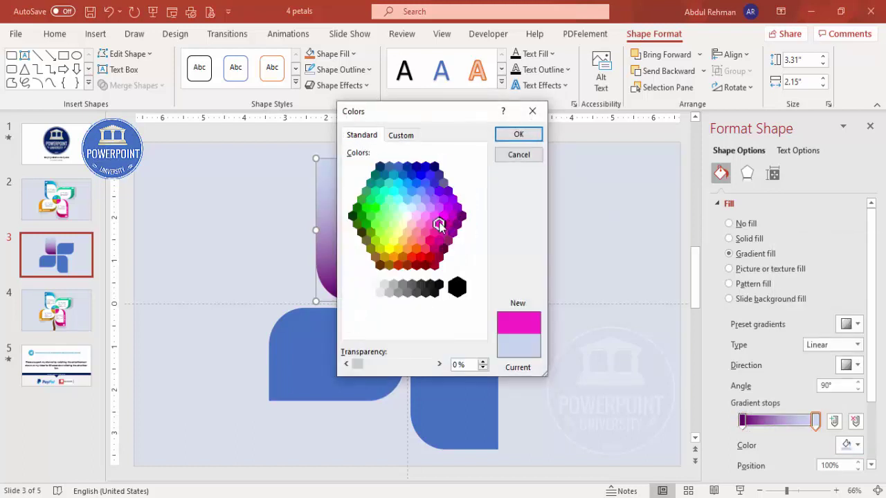
click(533, 137)
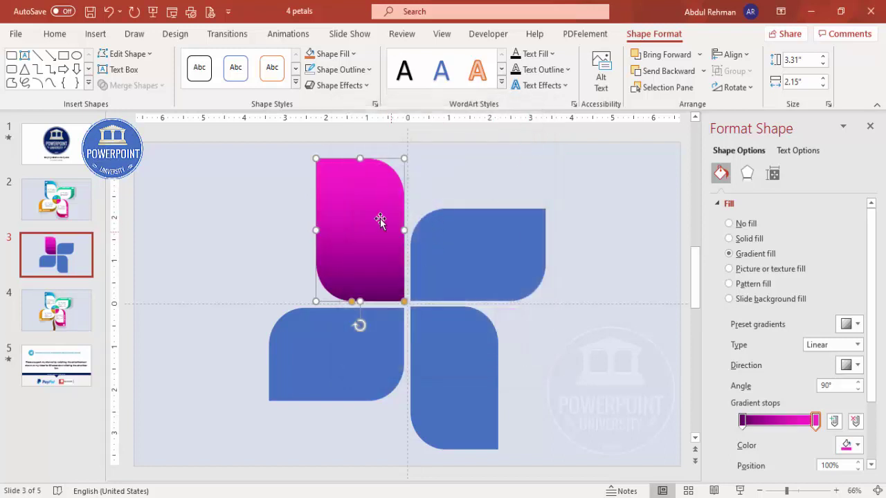
Try direction presets and settle on a vertical 90° linear gradient
click(856, 364)
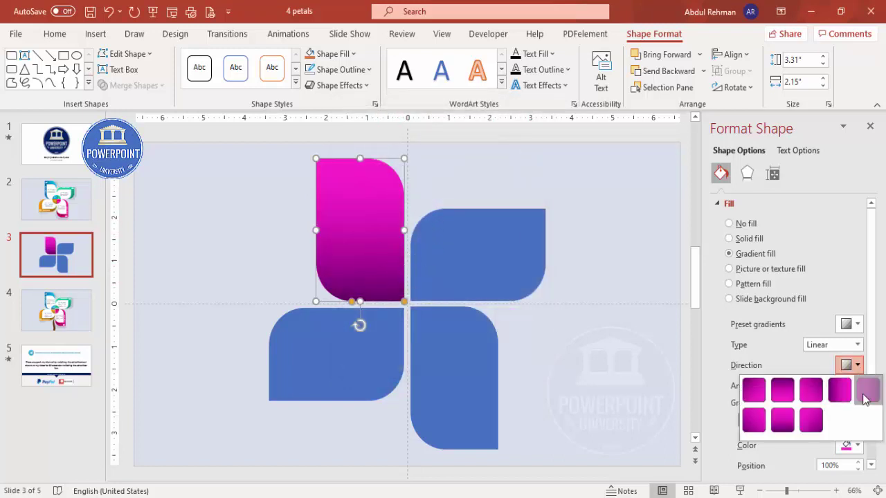
click(866, 390)
click(857, 364)
click(843, 394)
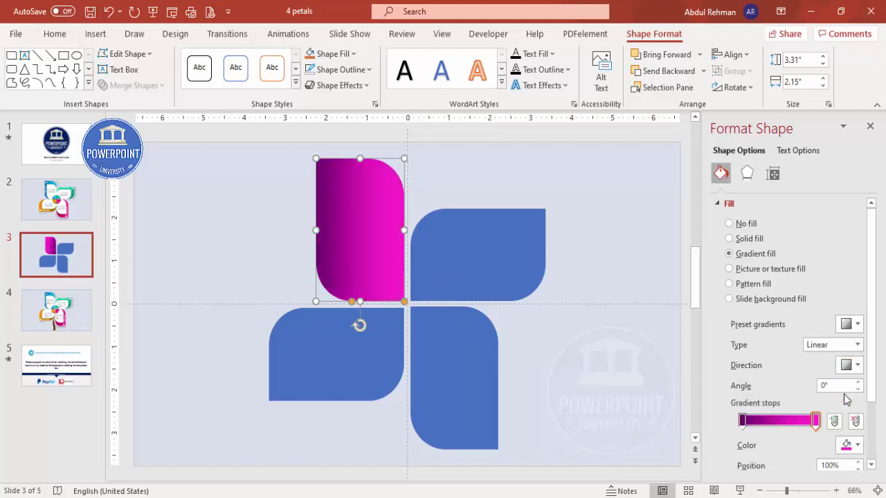
click(850, 364)
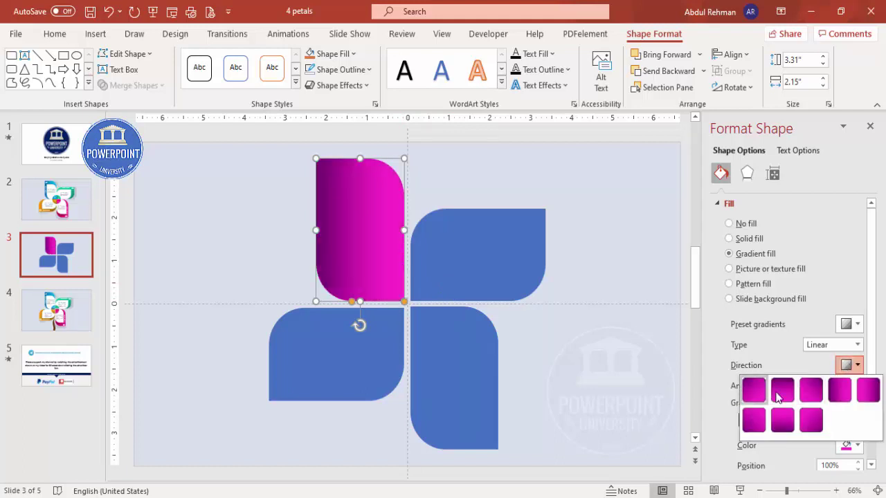
click(783, 390)
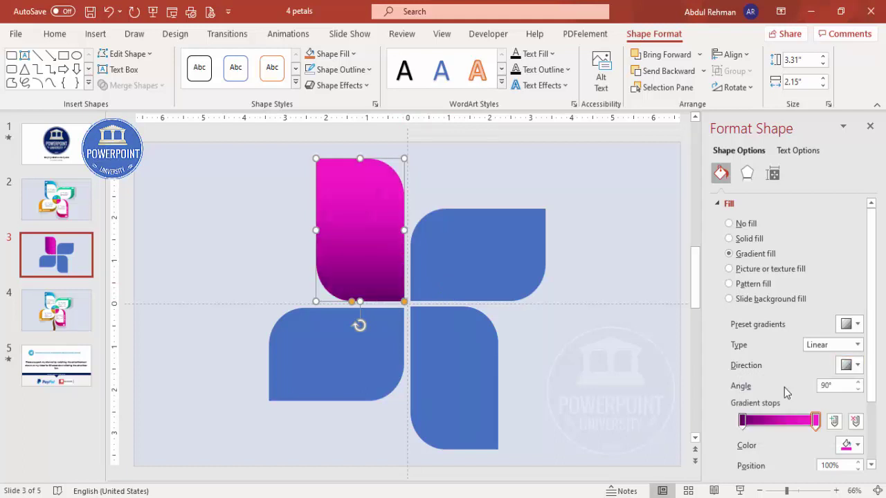
click(558, 201)
click(442, 242)
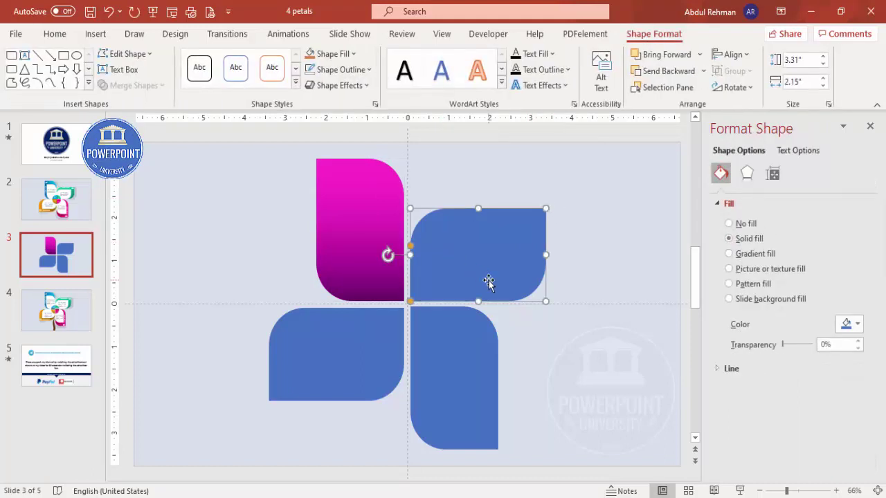
Switch the top-right petal to a gradient fill starting with dark teal
click(760, 255)
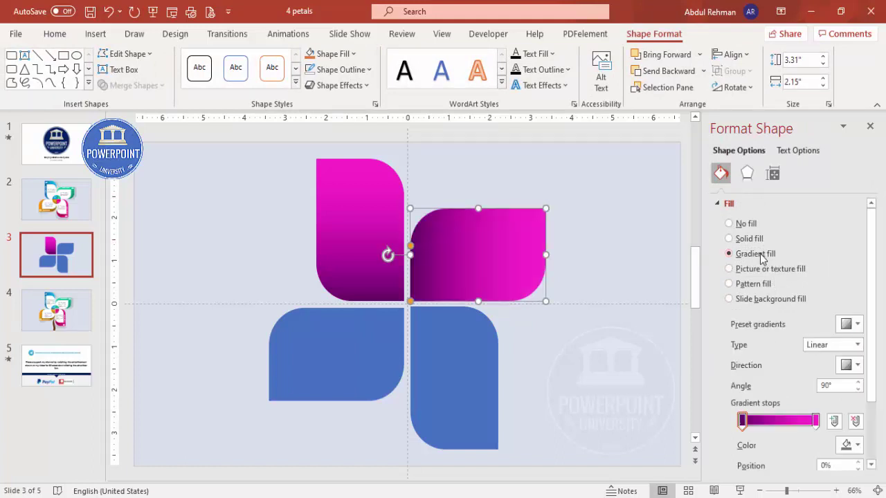
click(743, 422)
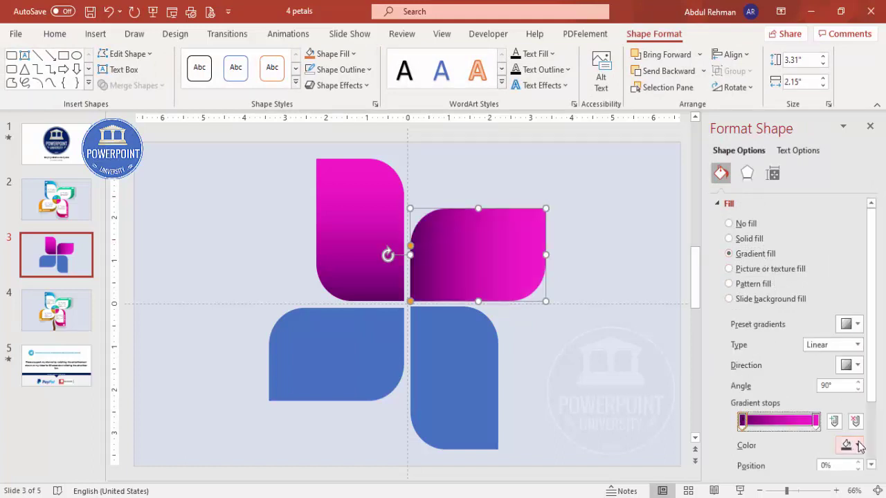
click(852, 445)
click(817, 467)
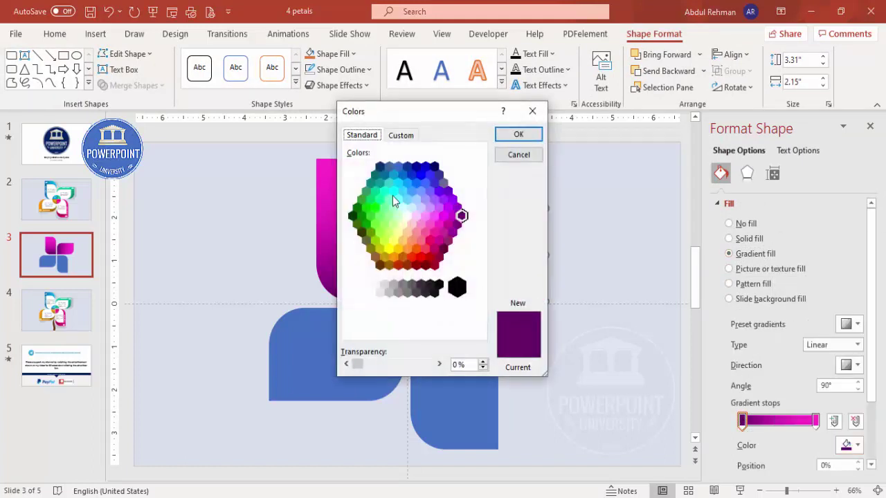
click(379, 167)
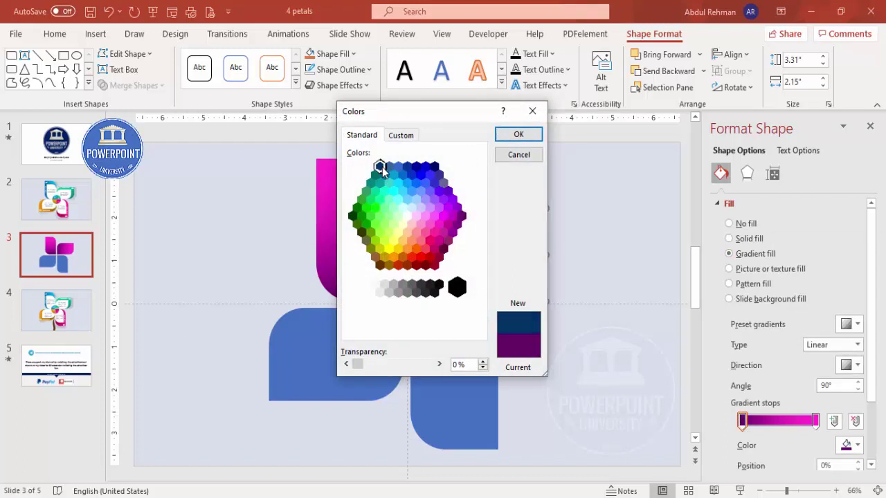
click(374, 175)
click(518, 135)
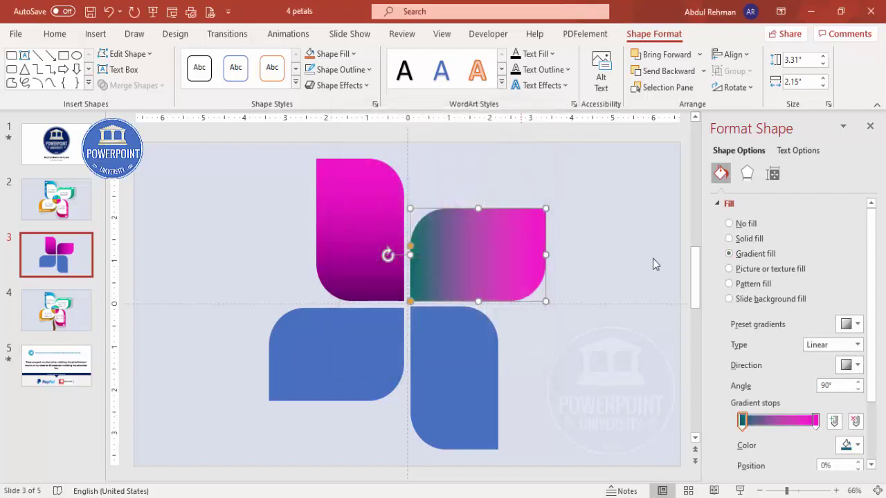
Set the gradient's ending stop to bright green
click(815, 421)
click(850, 445)
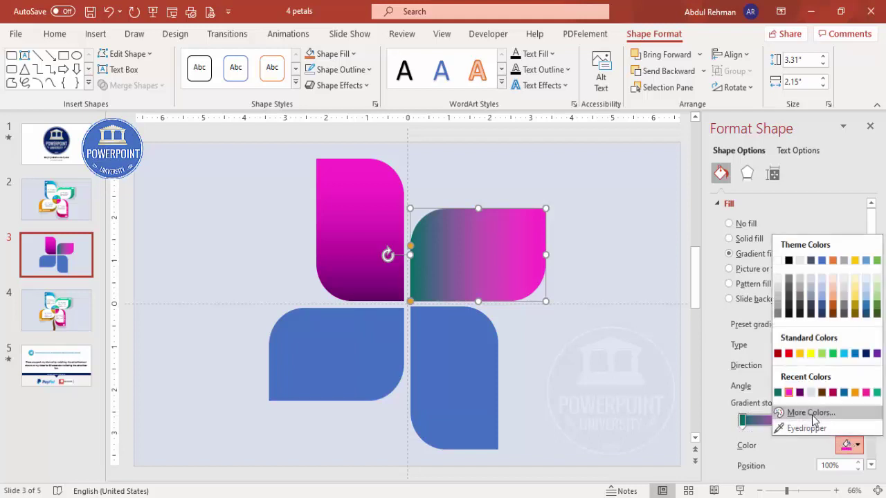
click(808, 414)
click(376, 191)
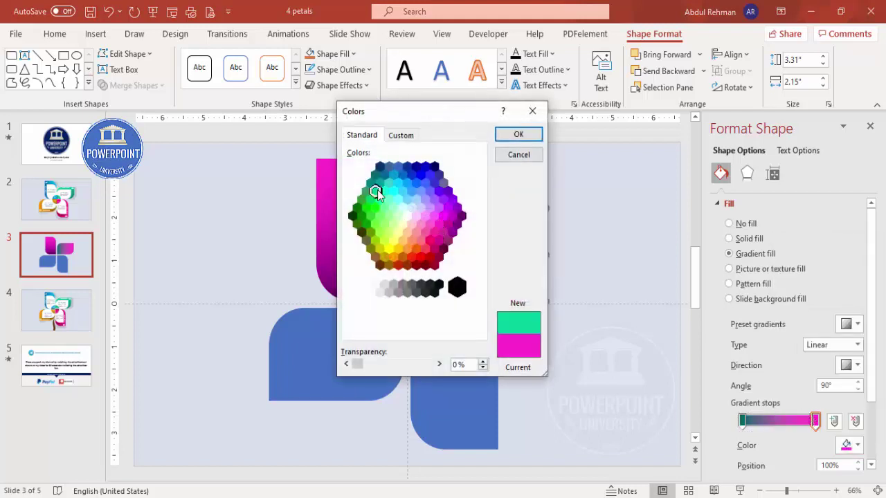
click(518, 134)
Give the bottom-left petal a gradient fill starting with dark red
click(343, 340)
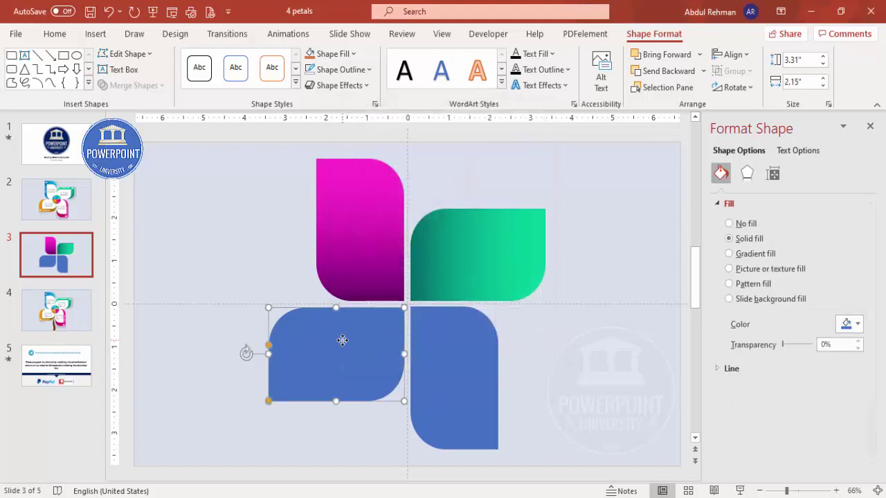
click(851, 324)
click(810, 292)
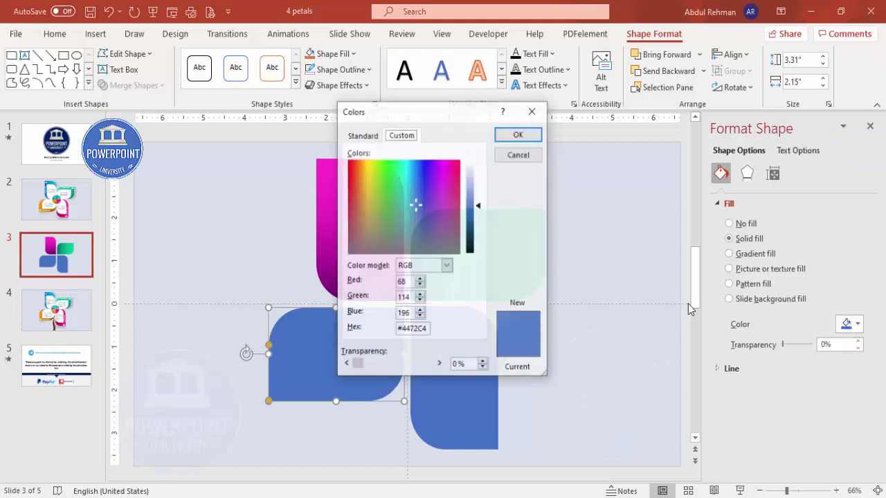
click(518, 154)
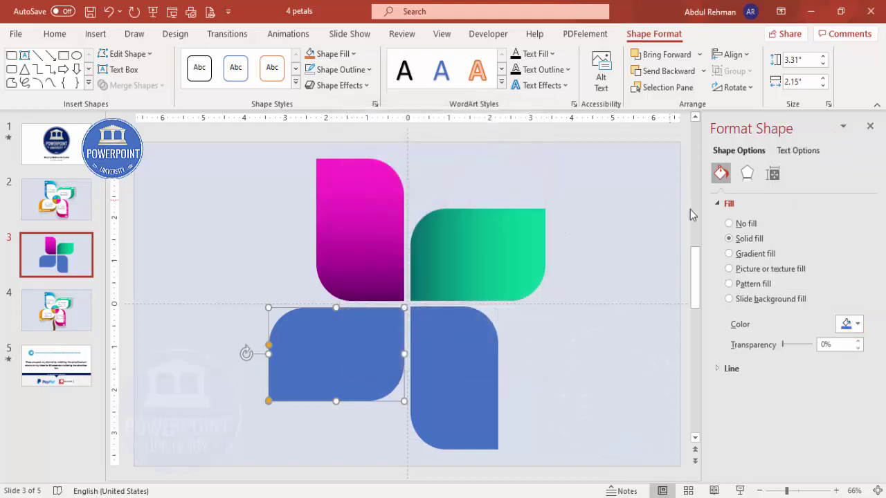
click(747, 254)
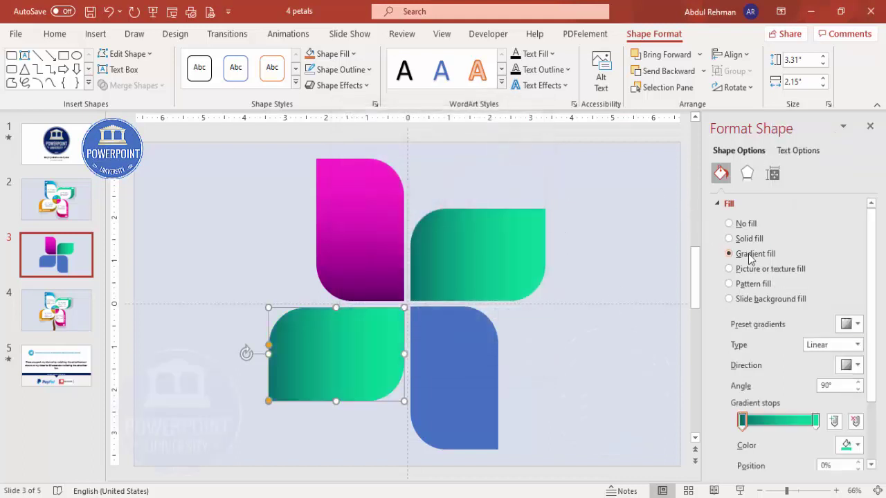
click(851, 445)
click(830, 414)
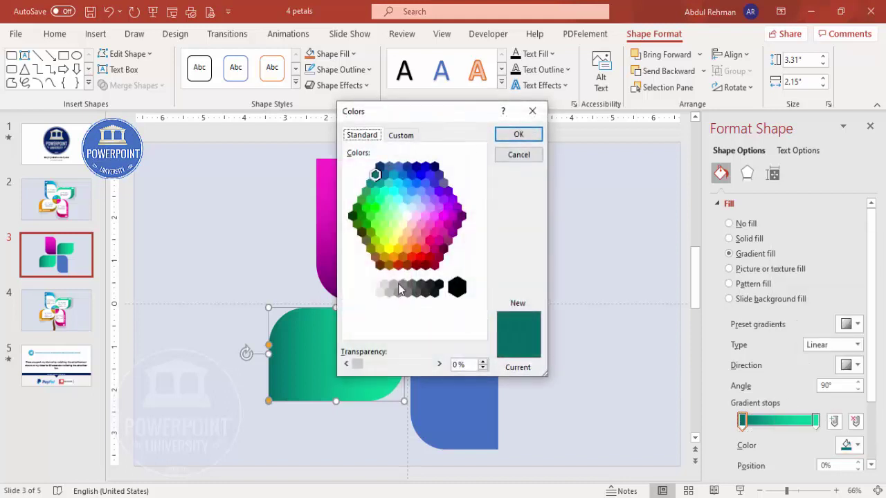
click(420, 257)
click(429, 258)
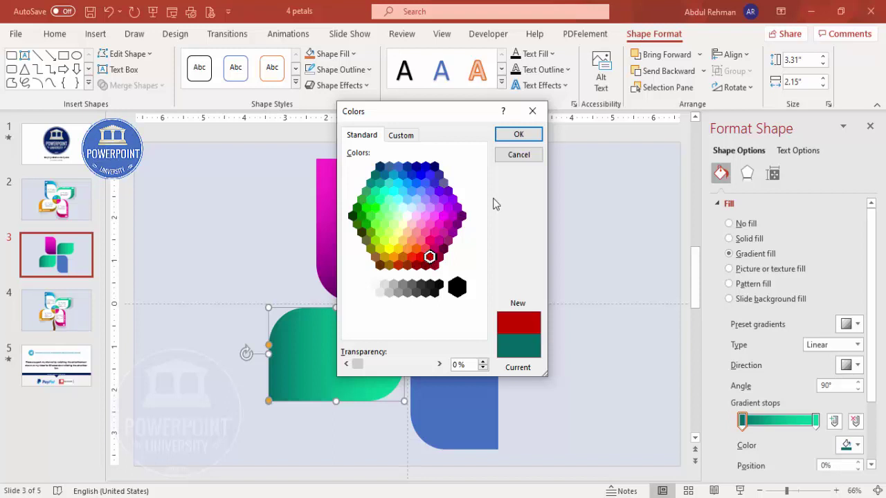
click(518, 134)
End the bottom-left gradient with orange, and switch the bottom-right petal to a gradient fill
click(815, 420)
click(850, 445)
click(806, 425)
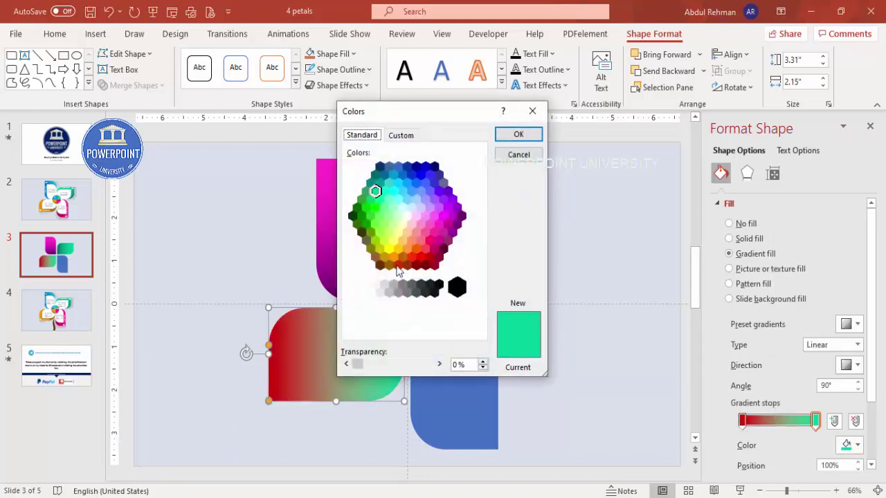
click(418, 253)
click(523, 136)
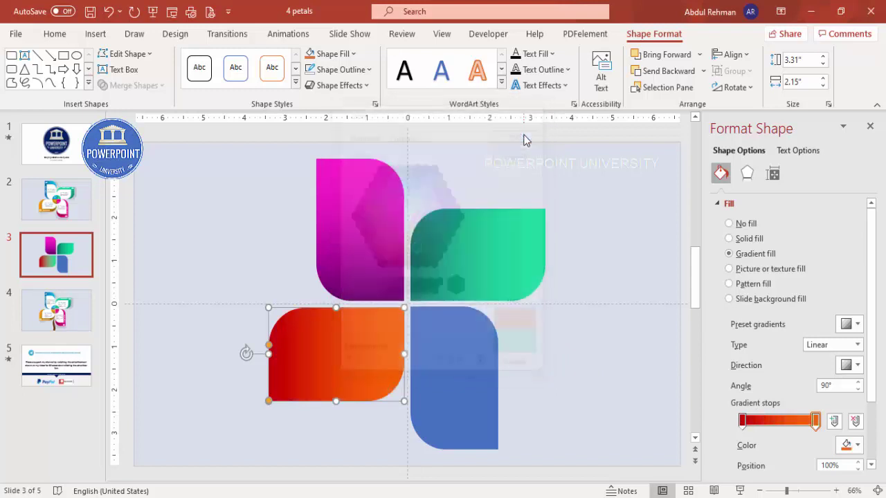
click(465, 351)
click(754, 255)
Set the bottom-right petal's starting gradient stop to dark blue
click(742, 420)
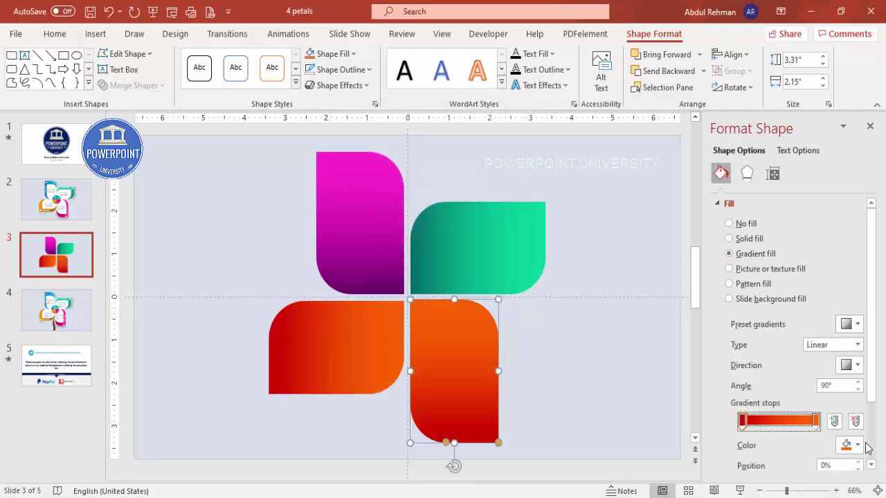
click(851, 445)
click(815, 413)
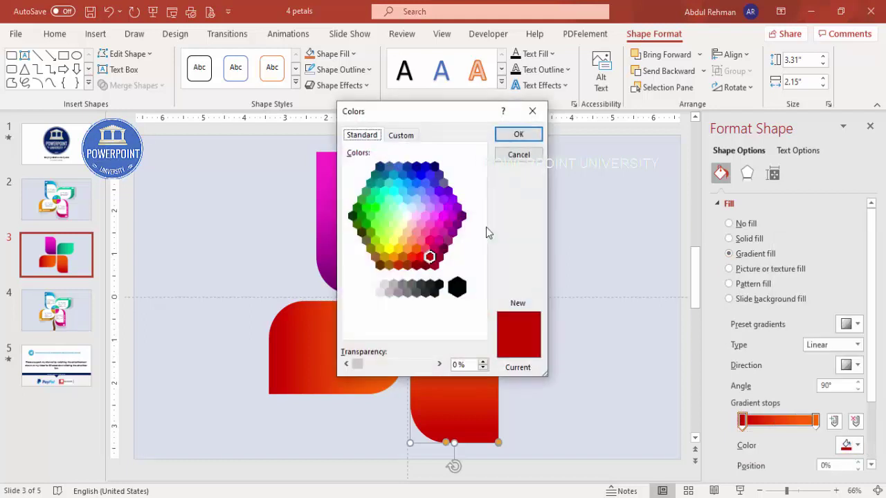
click(420, 168)
click(513, 136)
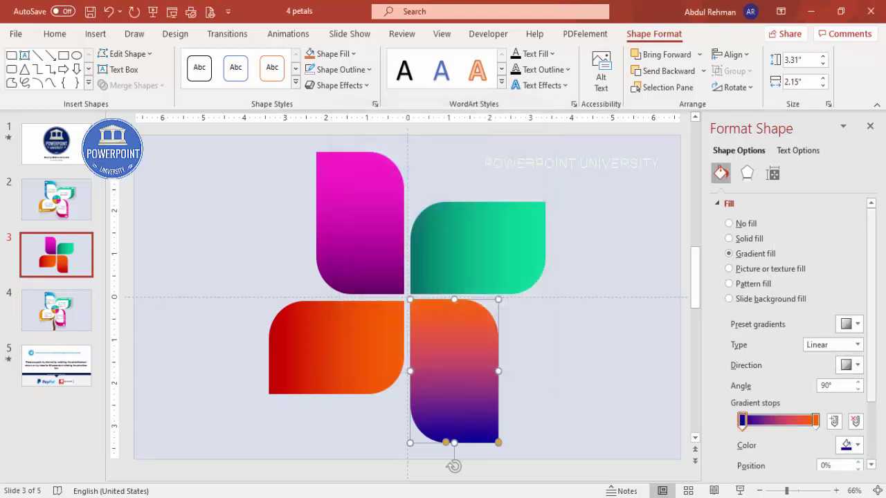
Set its ending stop to cyan and review the four gradient petals
click(815, 421)
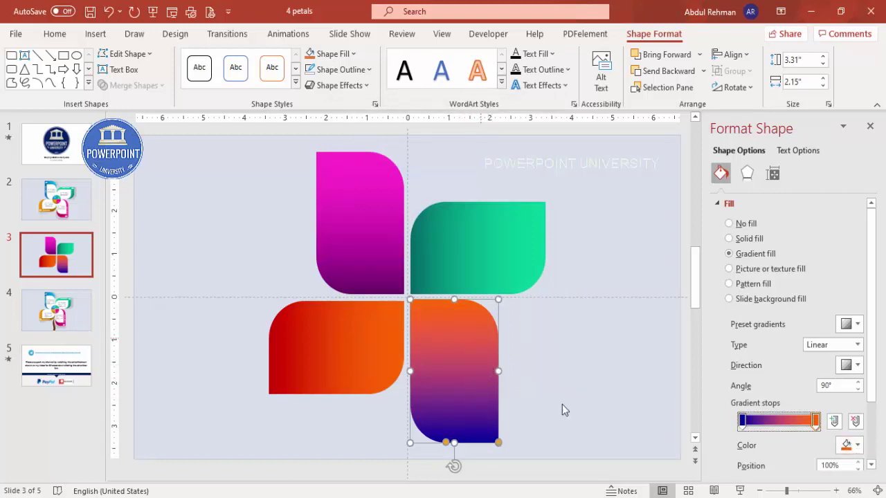
click(851, 445)
click(807, 411)
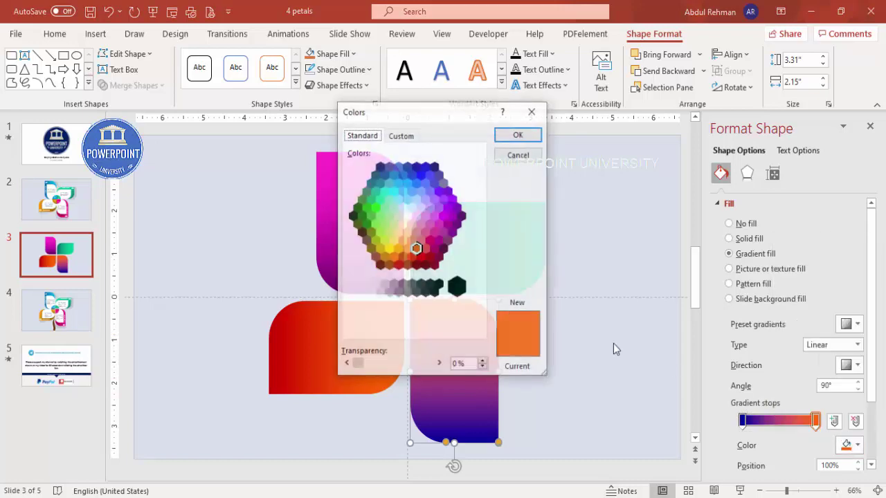
click(398, 187)
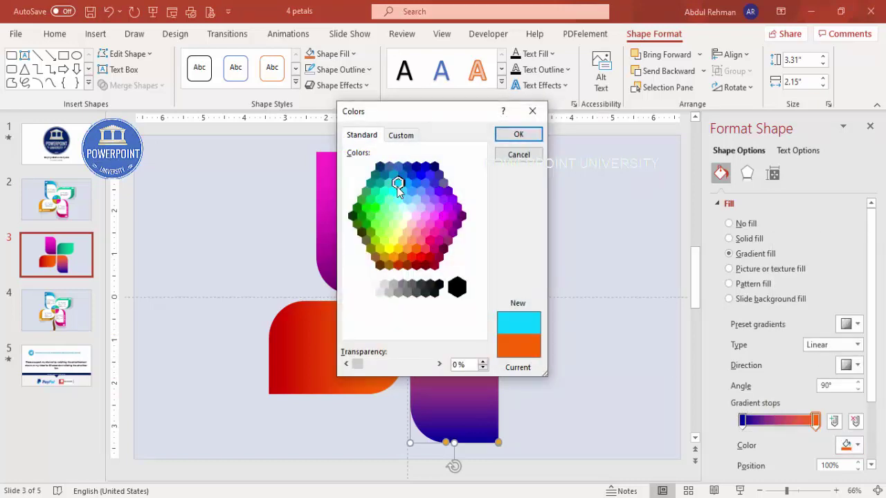
click(518, 134)
click(600, 368)
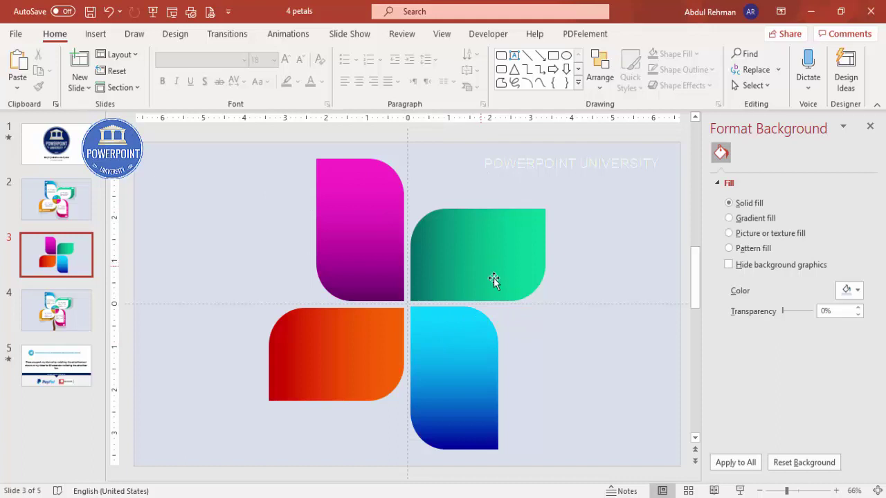
Make a white copy of the magenta petal, shrink it to 2.63", and place it inside
click(372, 241)
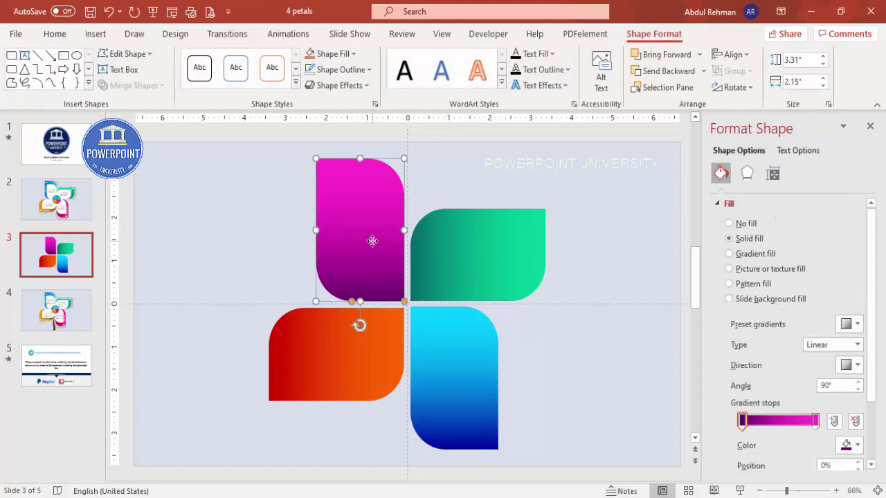
drag(372, 241, 265, 251)
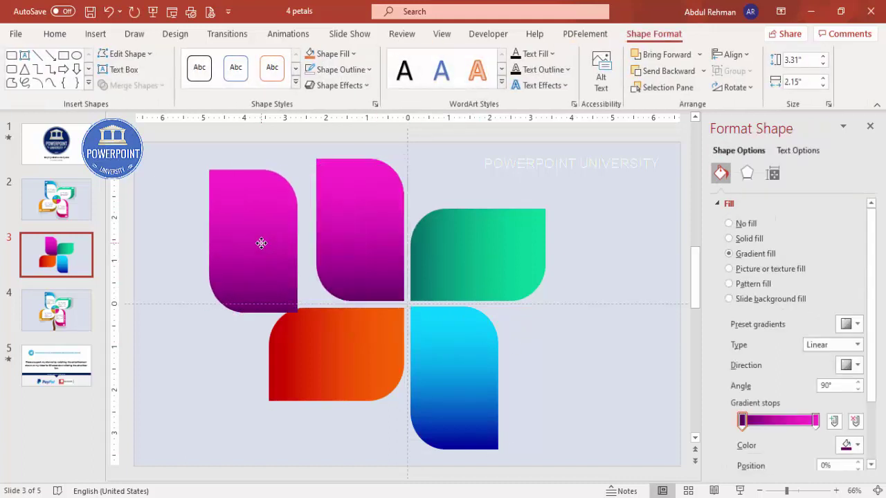
click(331, 55)
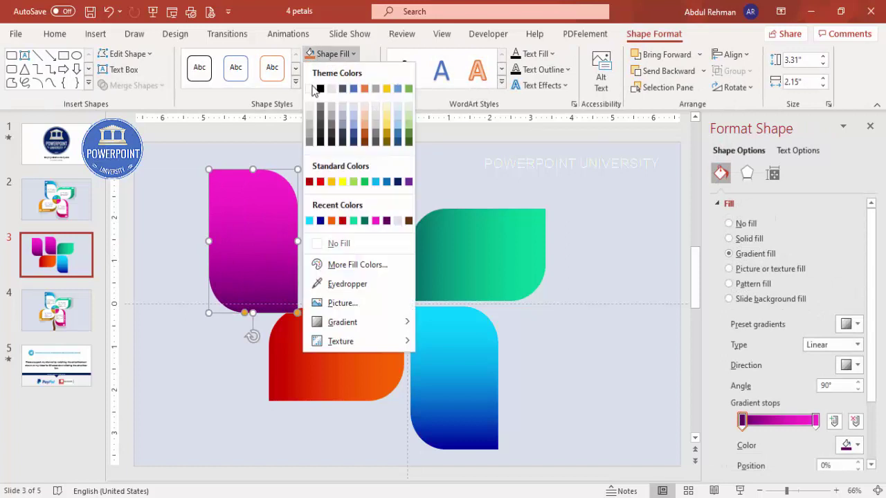
click(310, 89)
drag(208, 166, 228, 209)
drag(255, 267, 361, 248)
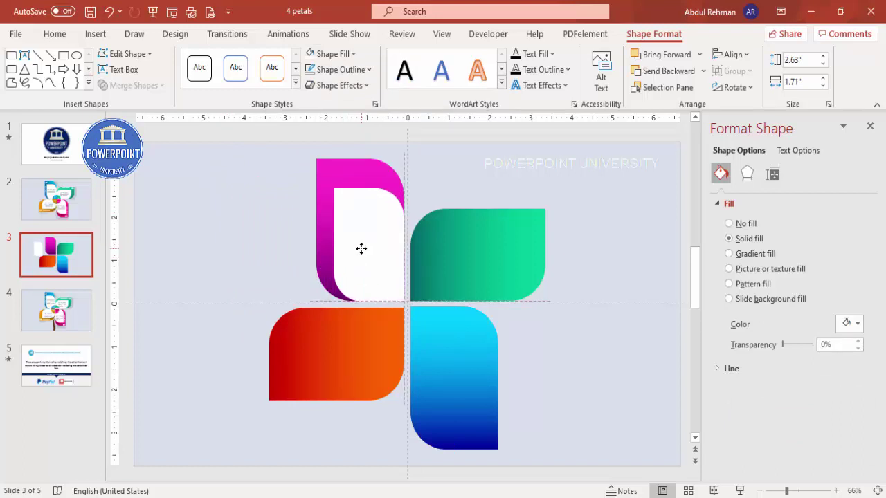
Copy the white panel onto the green petal, rotated 90° clockwise to fit
click(488, 246)
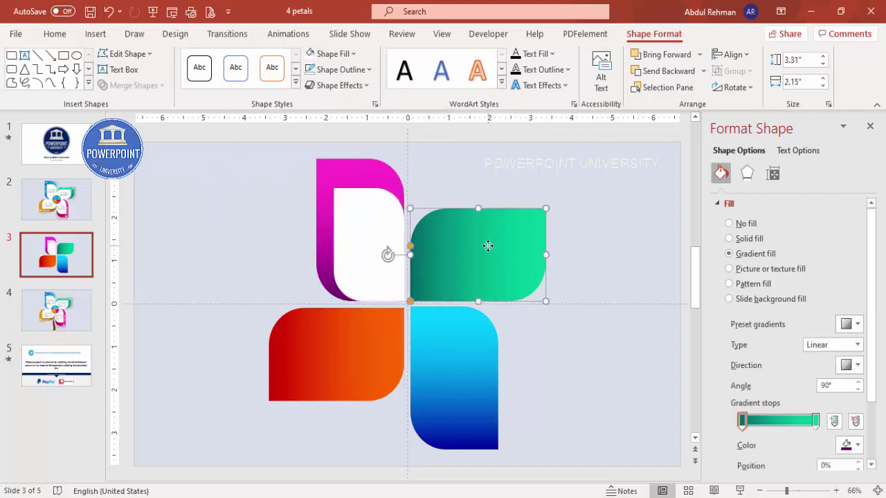
click(342, 223)
drag(342, 224, 465, 242)
click(733, 88)
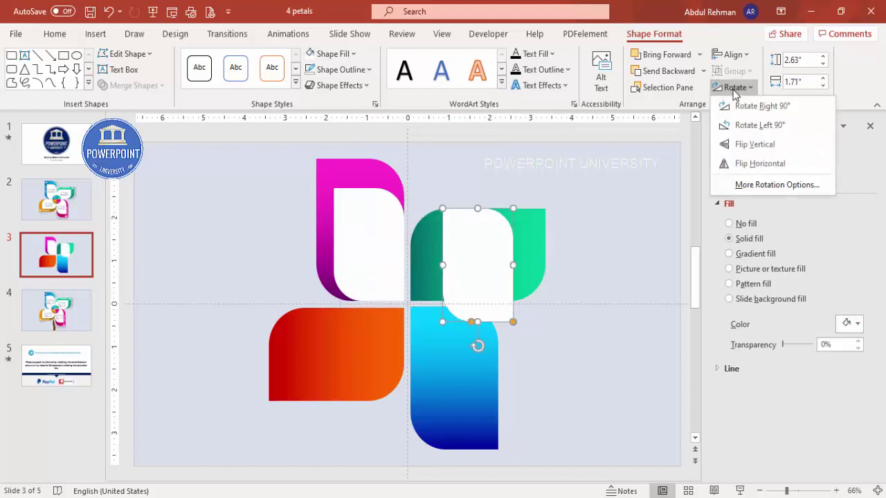
click(723, 108)
drag(480, 267, 466, 268)
Copy white panels onto the blue and red petals
click(379, 257)
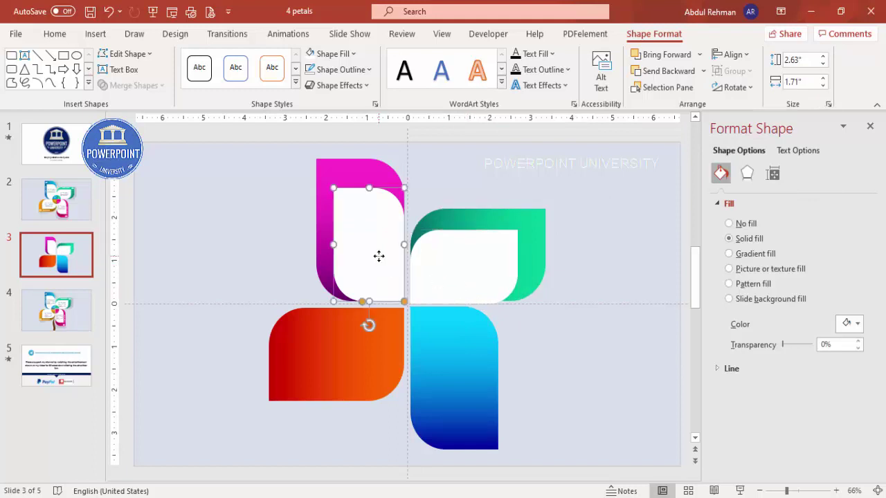
drag(379, 256, 440, 354)
click(453, 248)
drag(453, 248, 353, 327)
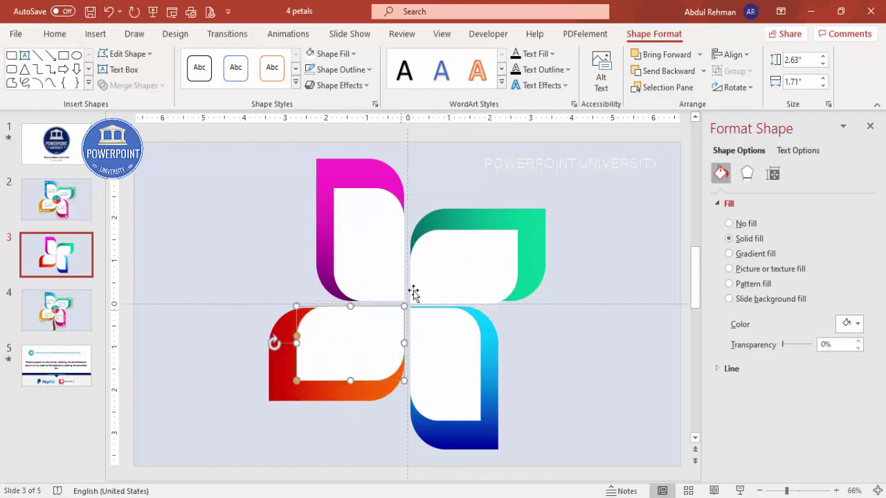
click(601, 215)
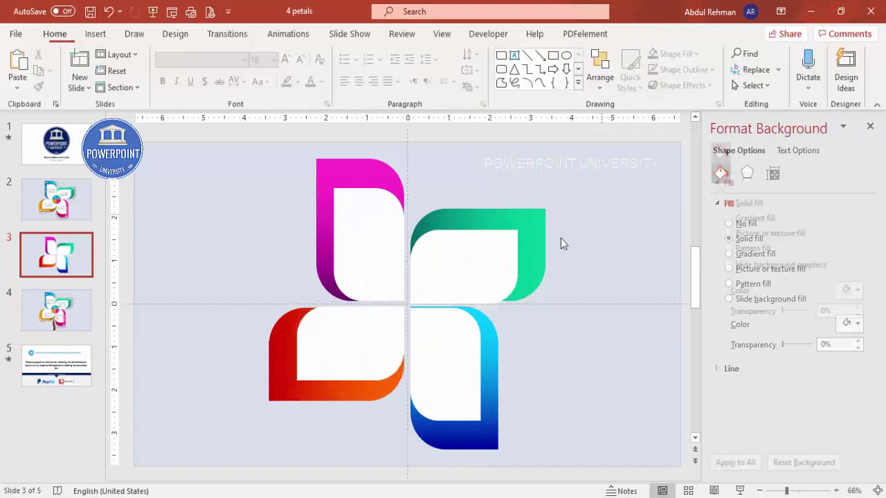
Make a 60%-transparent black copy of the white panel and place it on the magenta petal
click(360, 228)
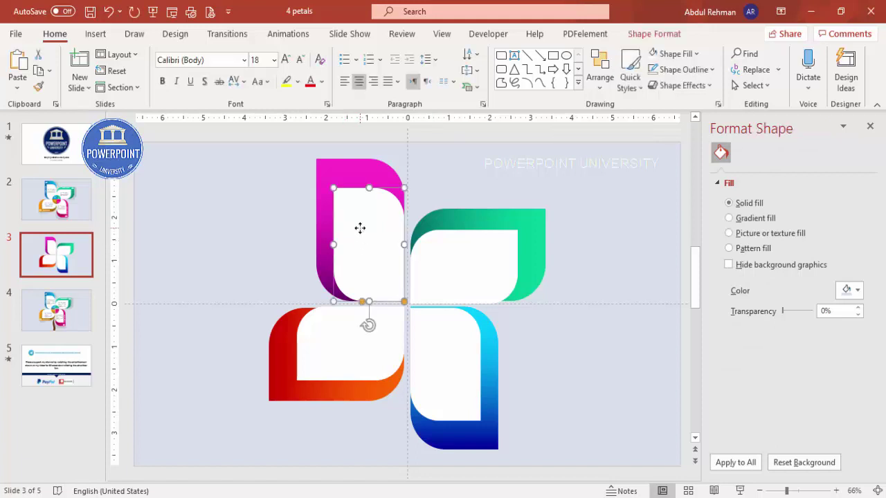
drag(360, 229, 433, 159)
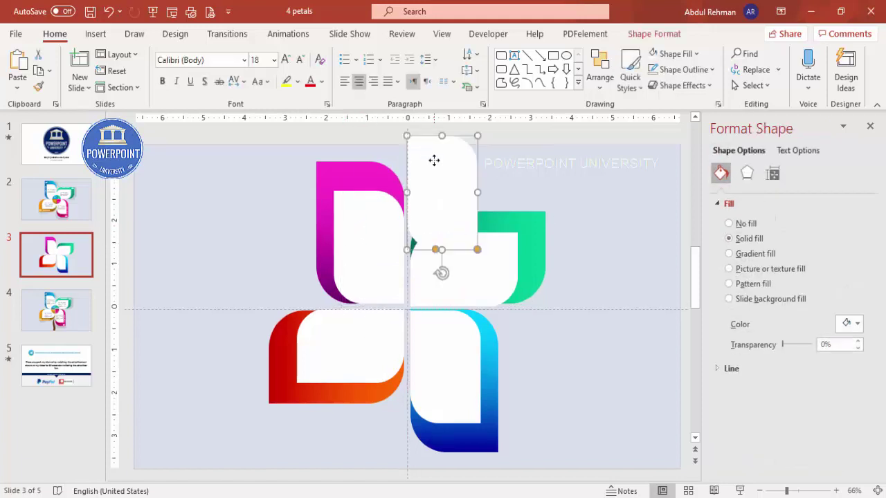
click(664, 54)
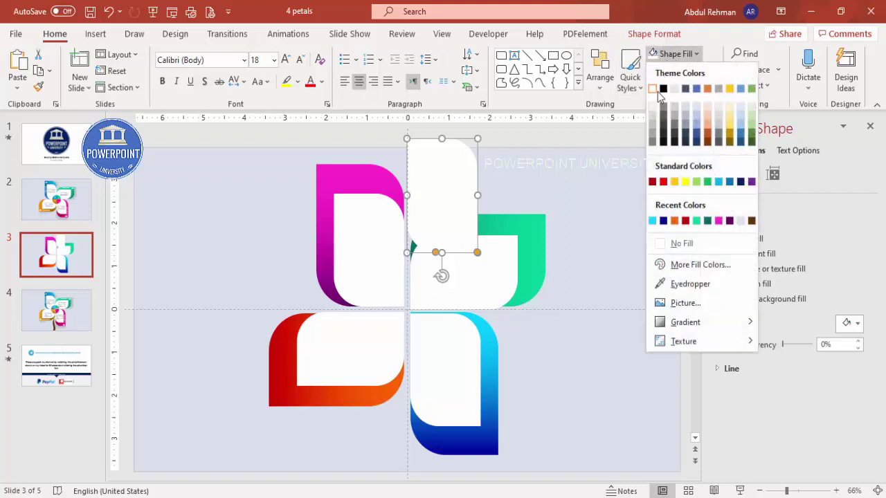
click(663, 89)
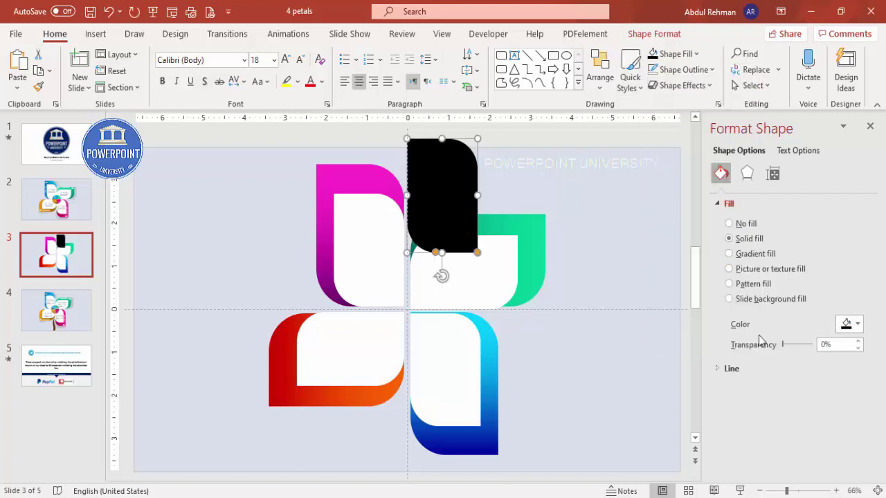
drag(786, 345, 803, 348)
drag(441, 181, 363, 223)
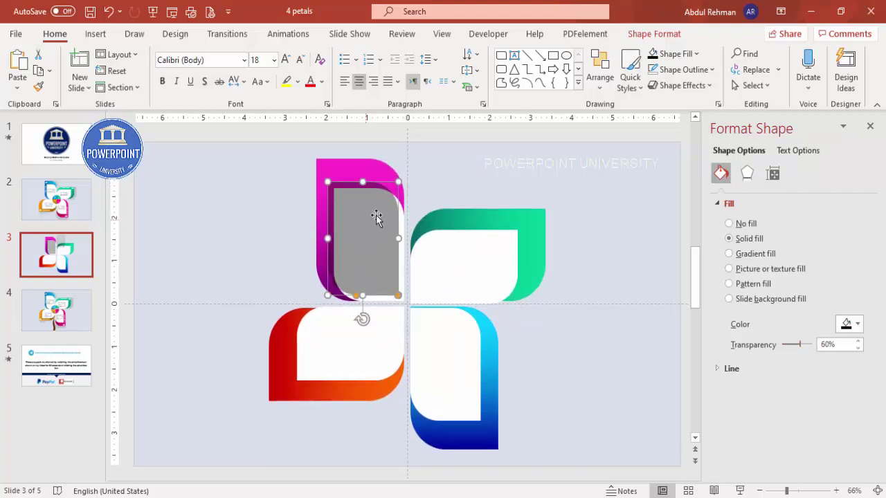
Send the shadow behind the white panel and nudge the panel right and down
click(656, 36)
click(675, 72)
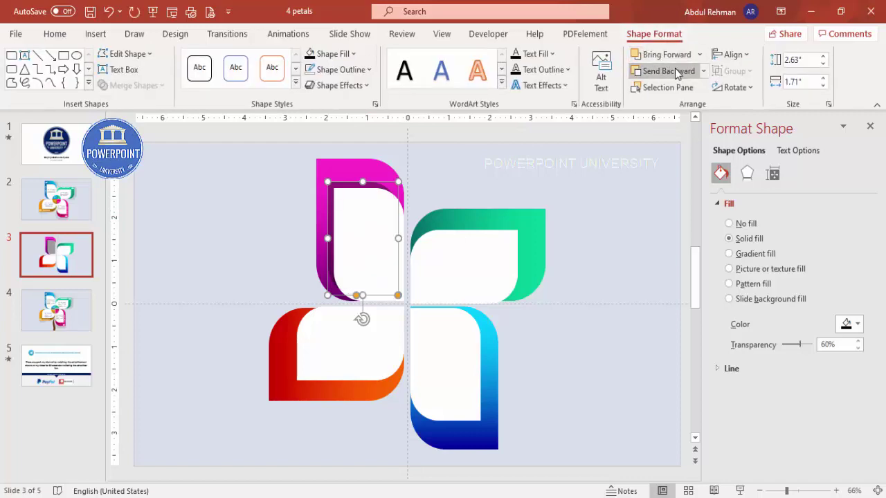
click(412, 194)
click(379, 186)
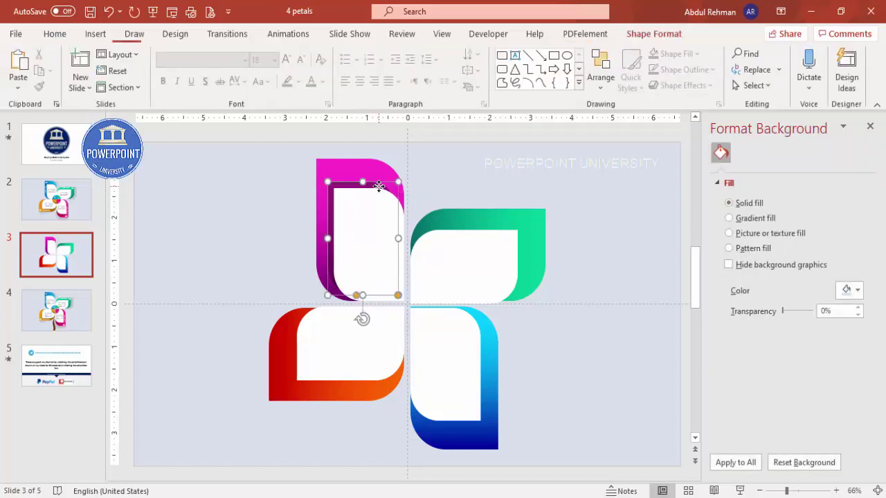
key(ctrl+Right)
key(ctrl+Down)
key(ctrl+Down)
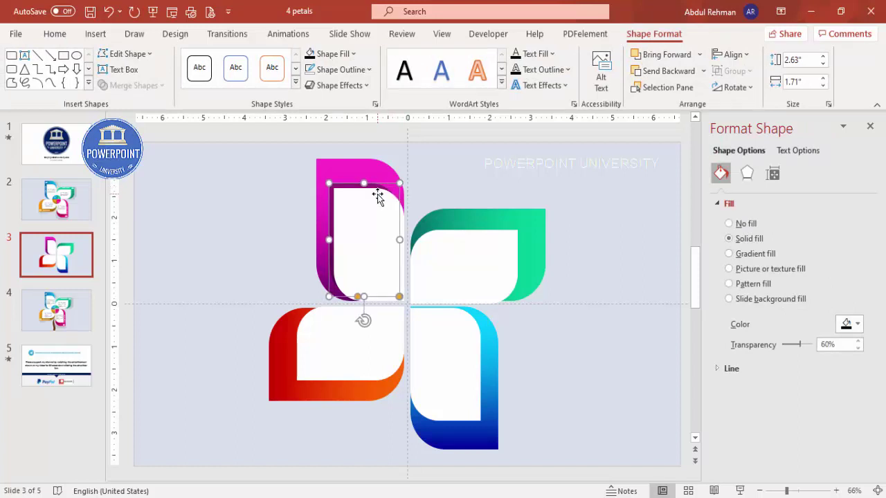
Copy the soft shadow onto the green petal, rotate it 90° right, fit it and send it behind the white panel
drag(377, 196, 477, 211)
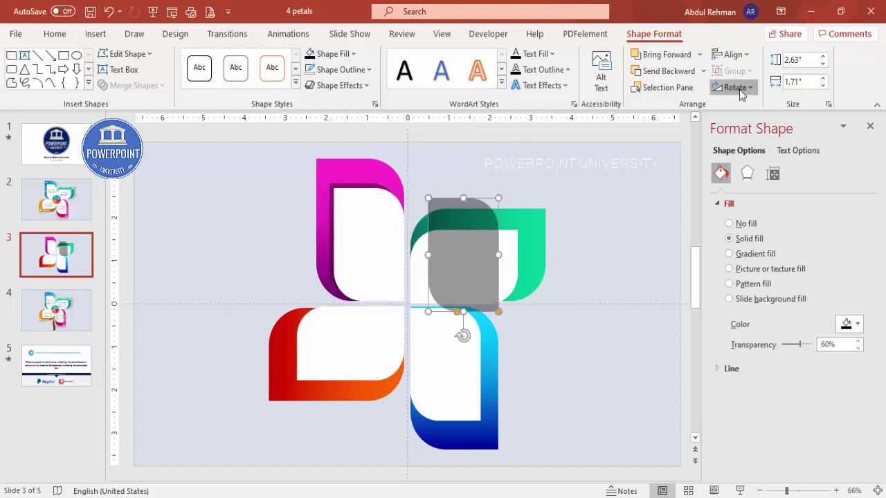
click(735, 87)
click(751, 106)
drag(486, 256, 488, 262)
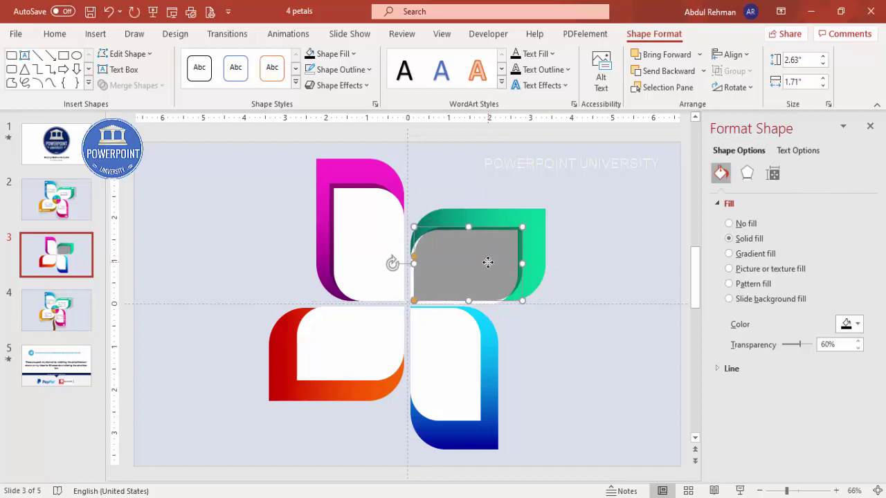
key(ctrl+Up)
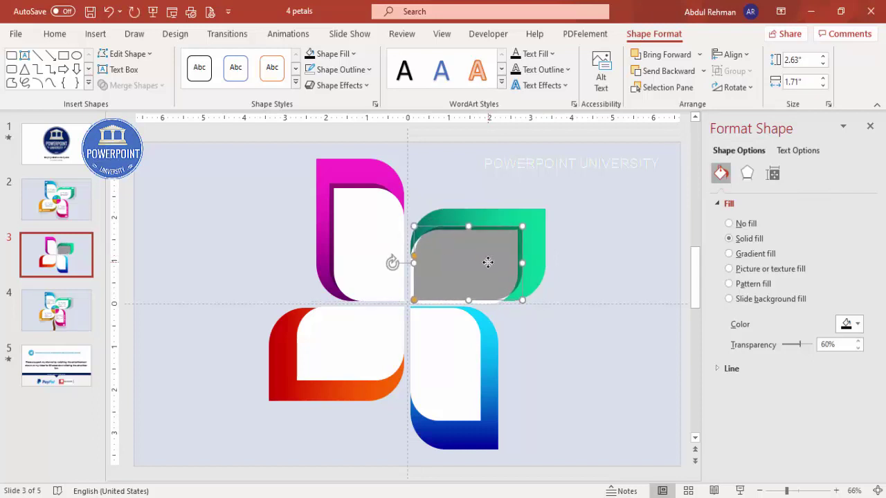
click(642, 71)
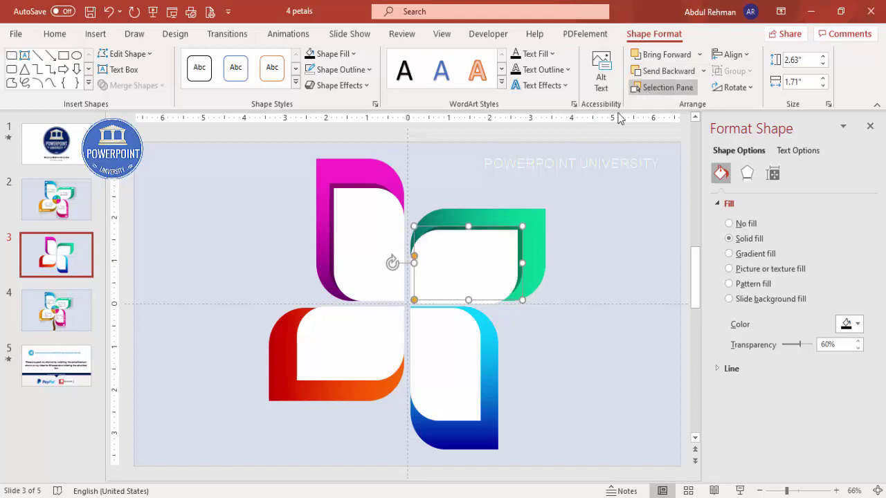
Copy the shadow behind the red and blue petals' white panels, then go to the View display options
drag(518, 243, 346, 353)
click(668, 71)
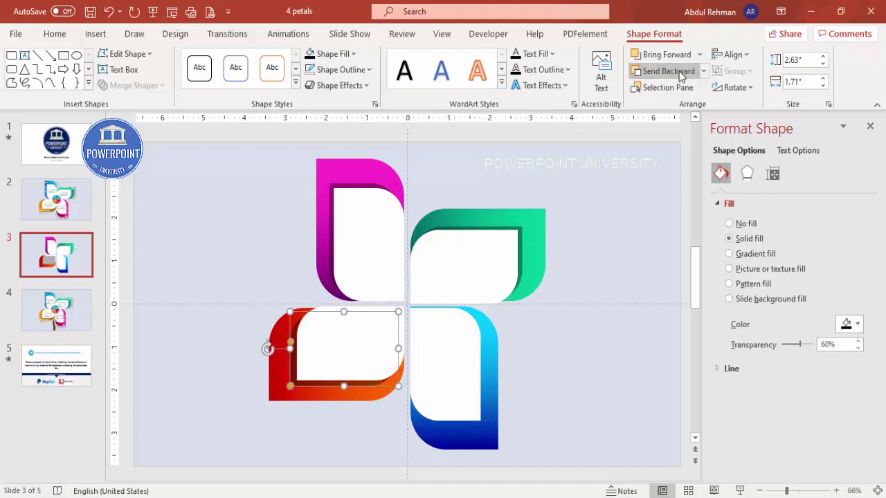
click(353, 187)
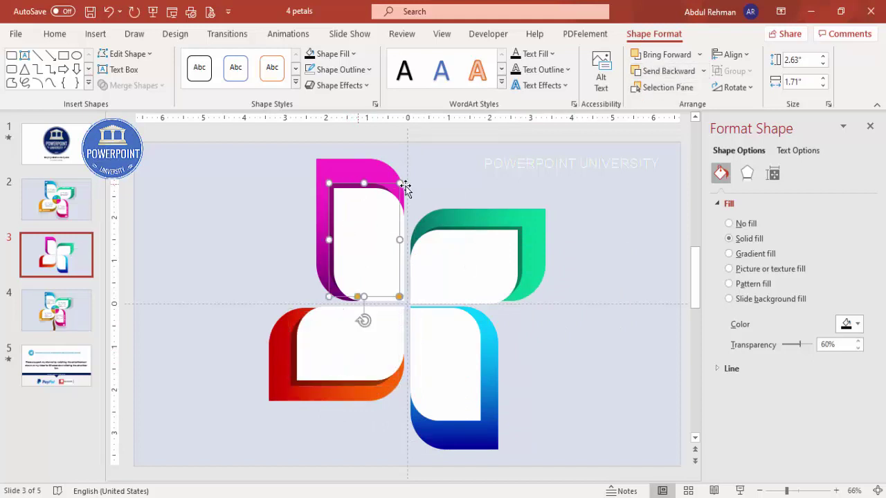
drag(408, 197, 459, 360)
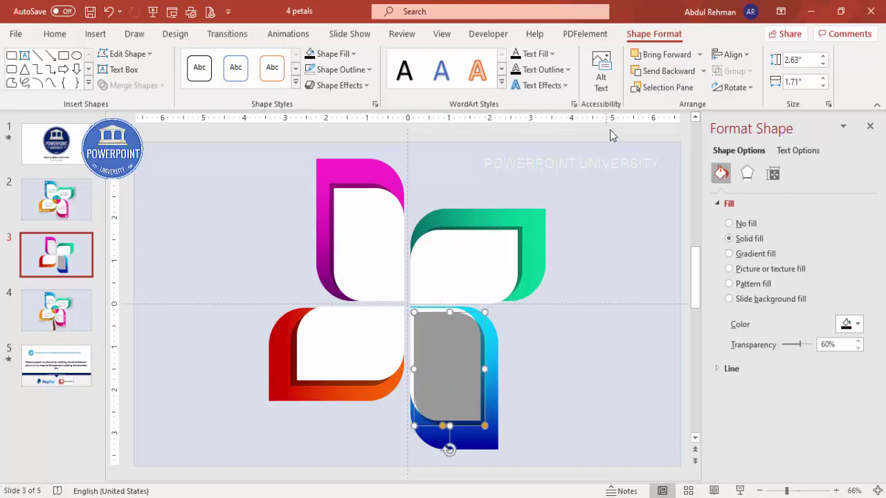
click(668, 71)
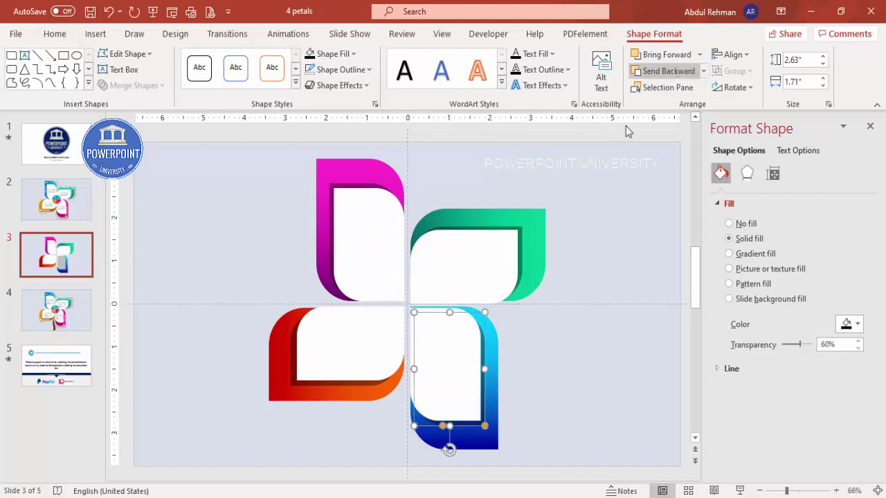
click(597, 210)
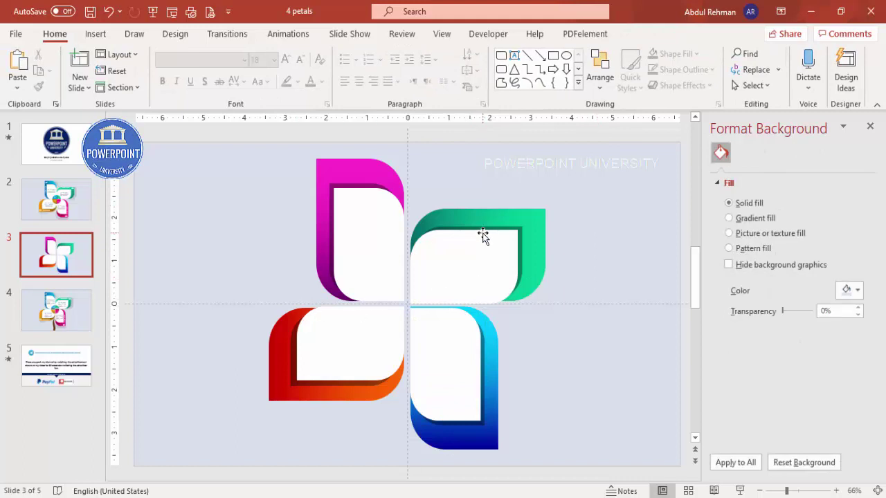
click(441, 35)
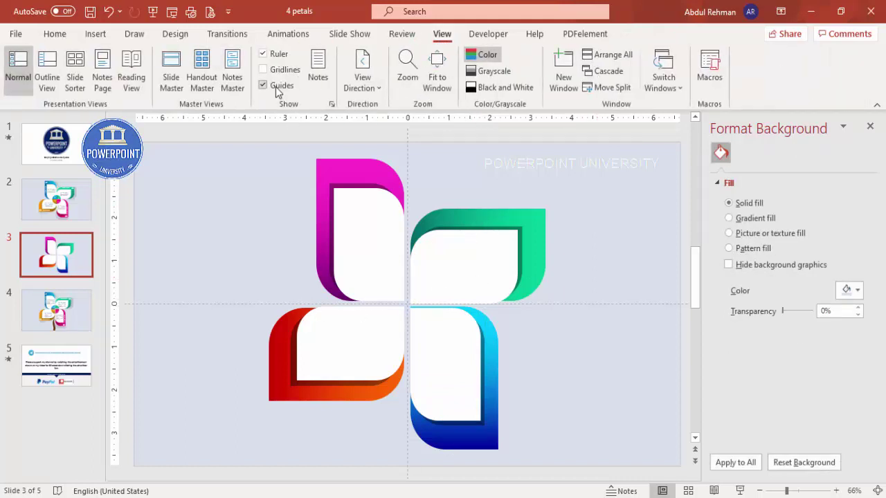